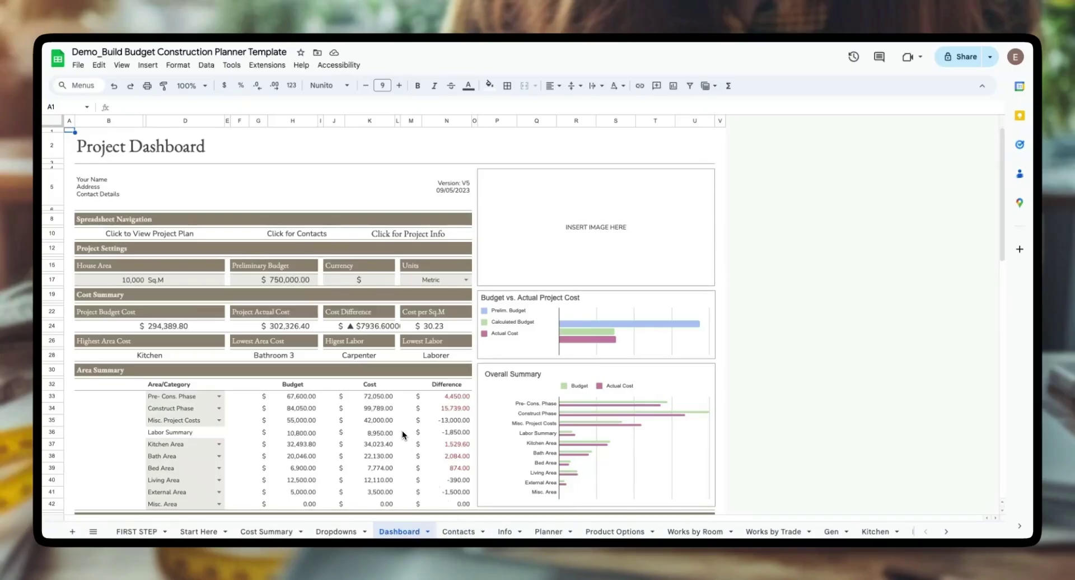
Step: Scroll up and down through the sheet shown at the start of the recording
scroll(403, 432, "down", 3)
scroll(404, 431, "down", 3)
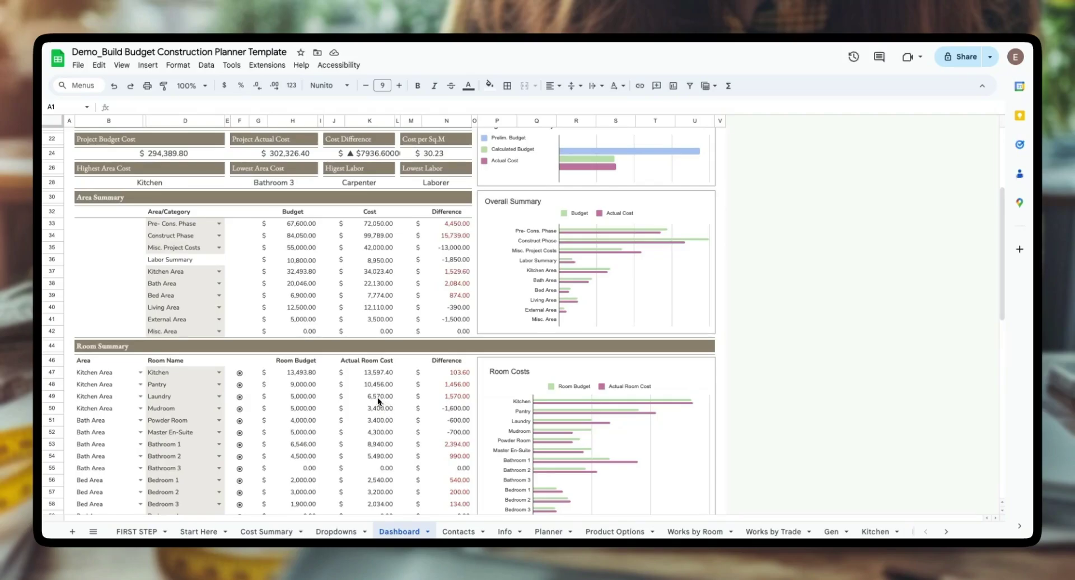
scroll(391, 400, "down", 1)
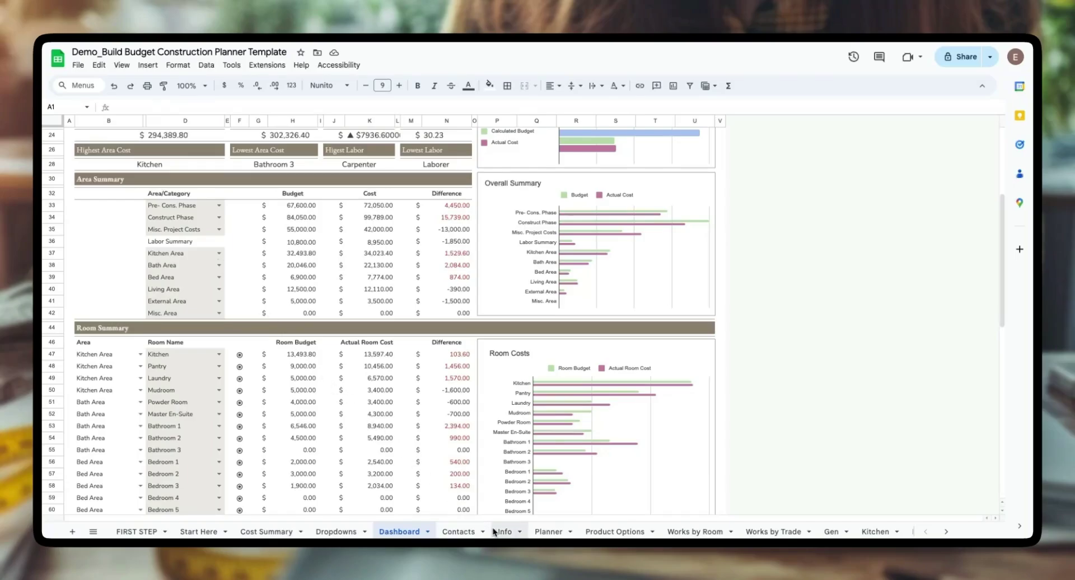
scroll(342, 402, "down", 5)
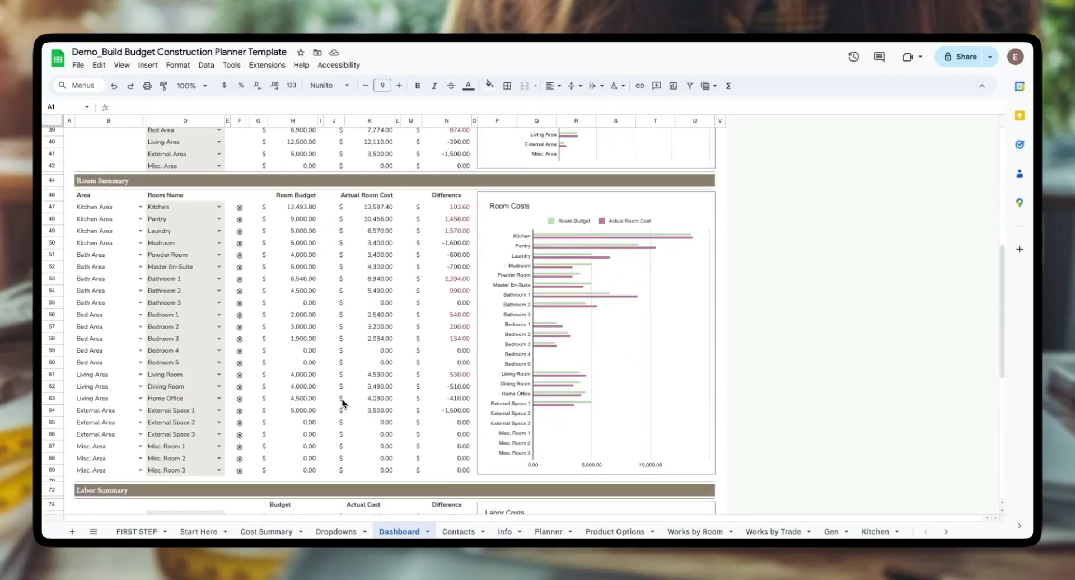
scroll(342, 402, "down", 3)
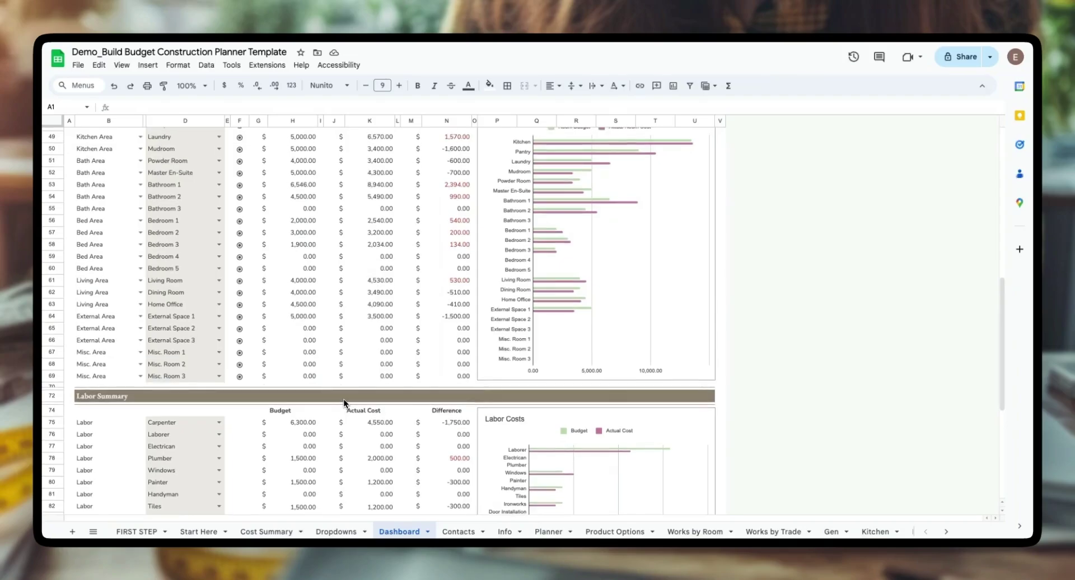
scroll(343, 402, "up", 1)
scroll(344, 402, "down", 5)
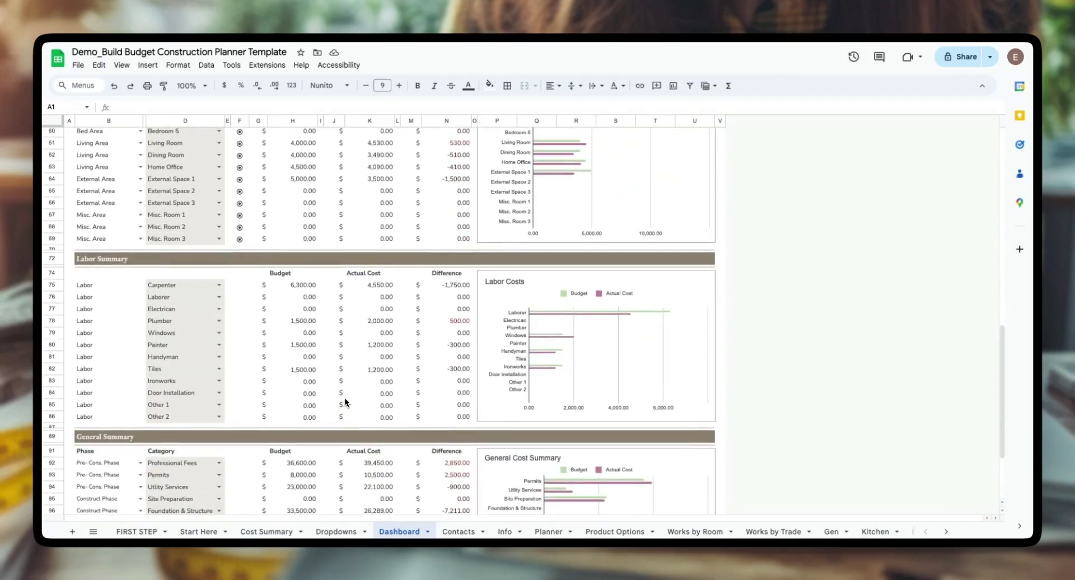
scroll(351, 398, "up", 20)
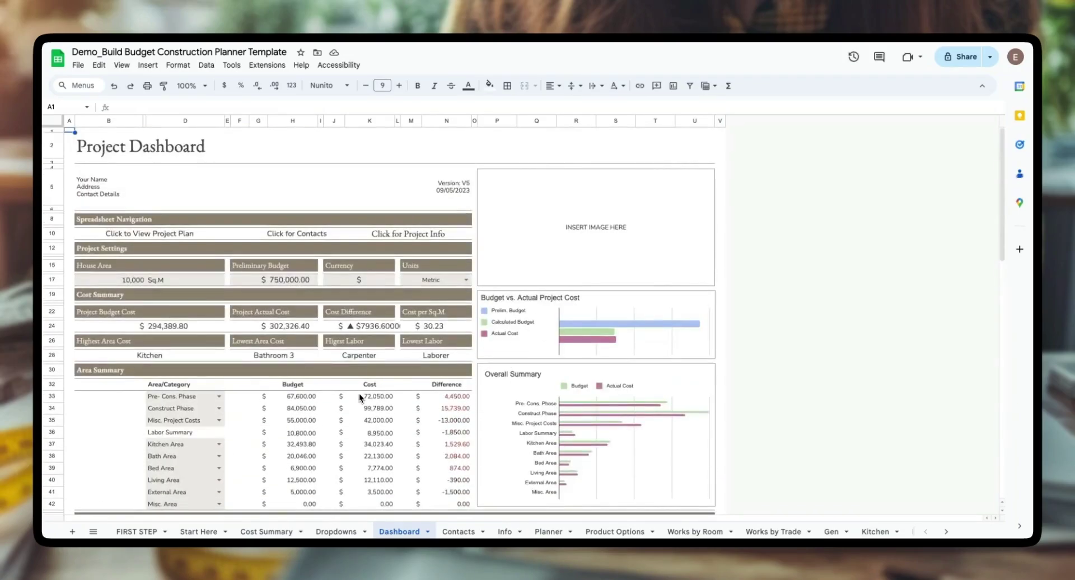
Step: Read through the Start Here guide, then switch to the Cost Summary tab
left_click(202, 531)
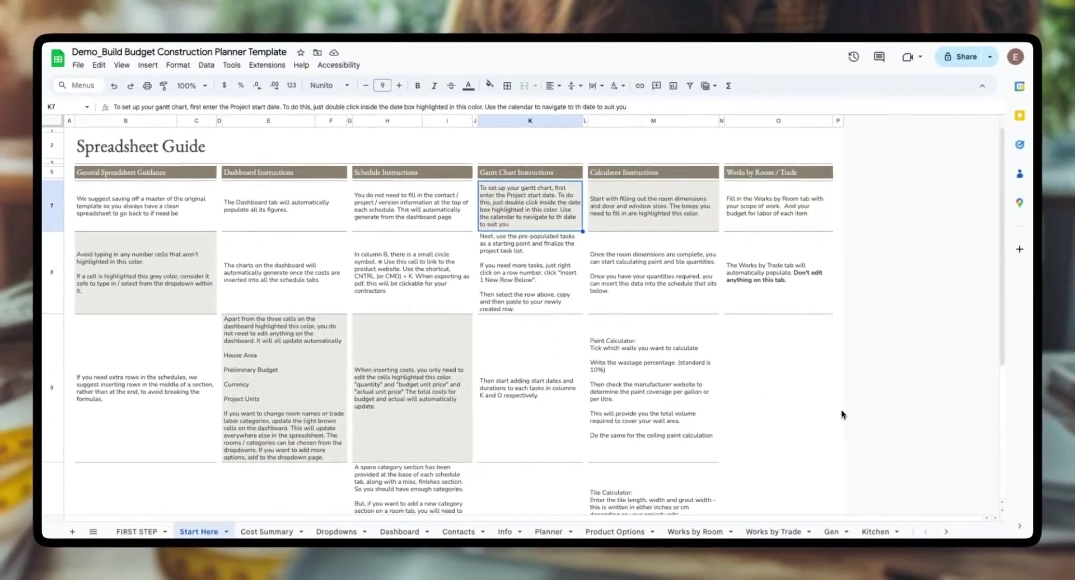
left_click(838, 414)
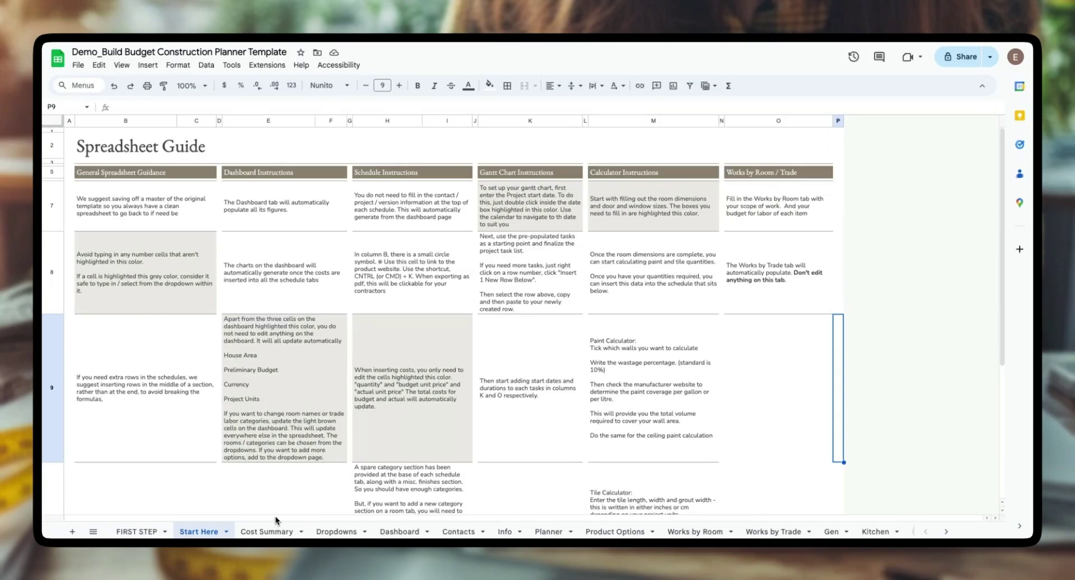
scroll(532, 386, "down", 5)
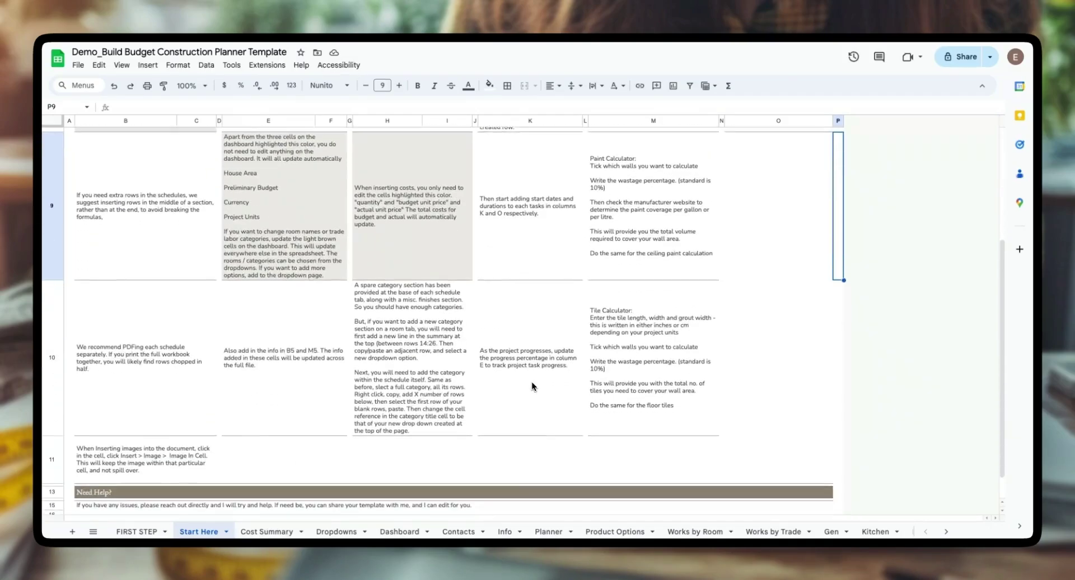
scroll(532, 386, "up", 6)
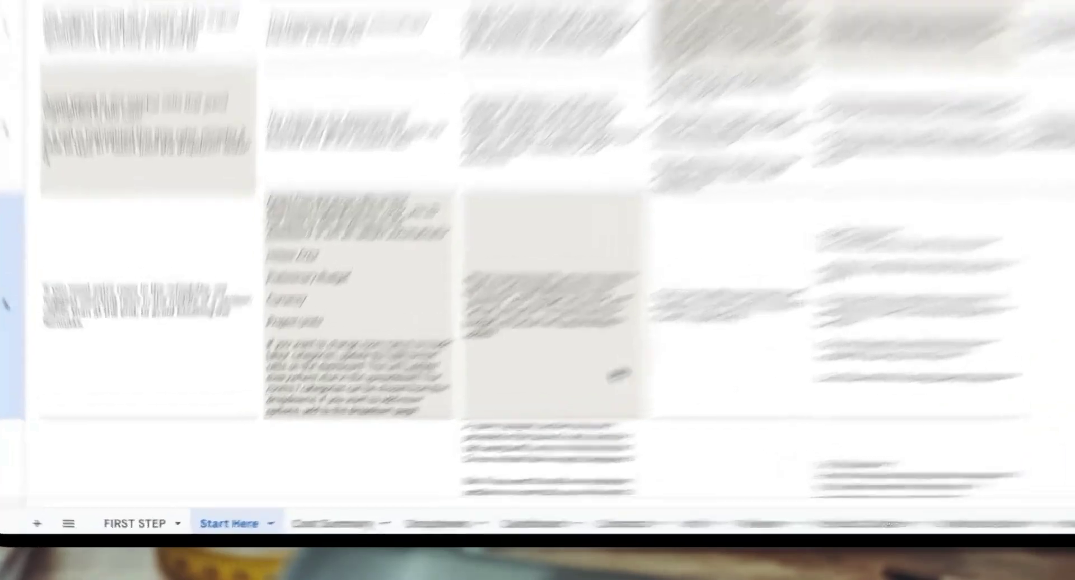
left_click(333, 523)
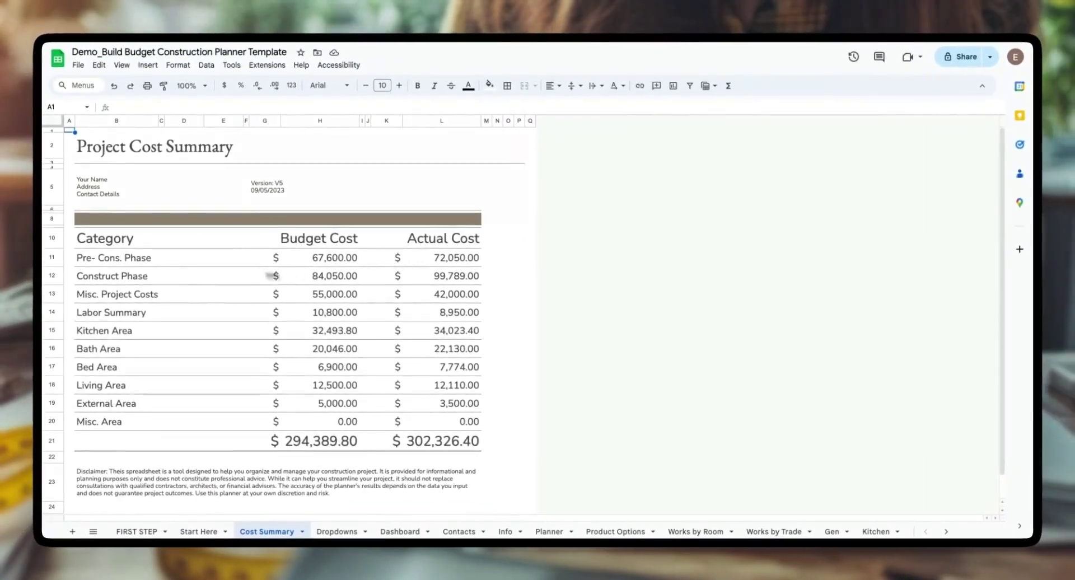
Step: Select categories B11:B20, check B14's formula, select B11:B13, then open the Dropdowns tab
left_click_drag(89, 266, 88, 421)
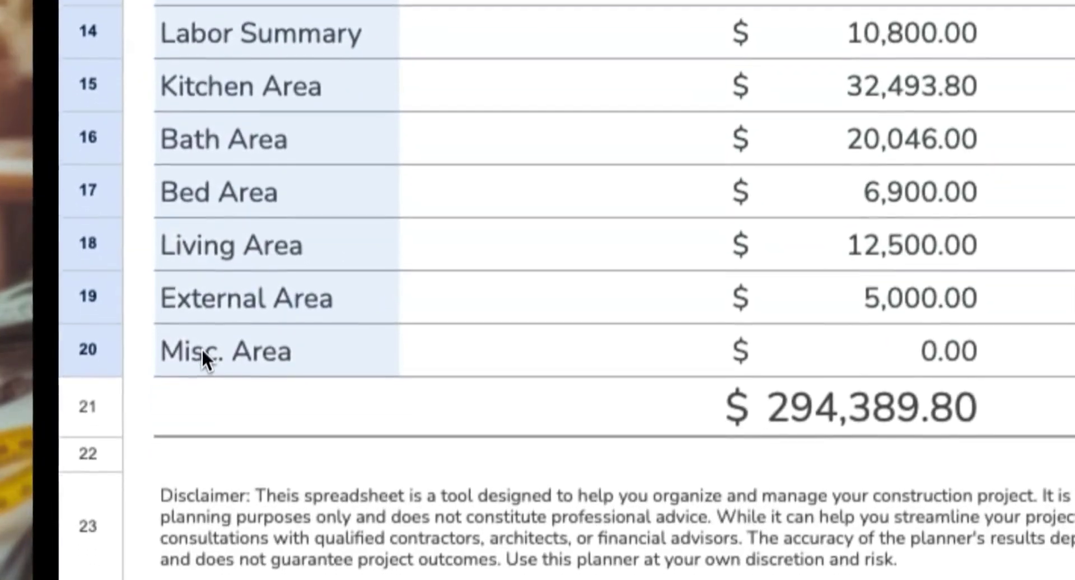
left_click_drag(202, 331, 202, 327)
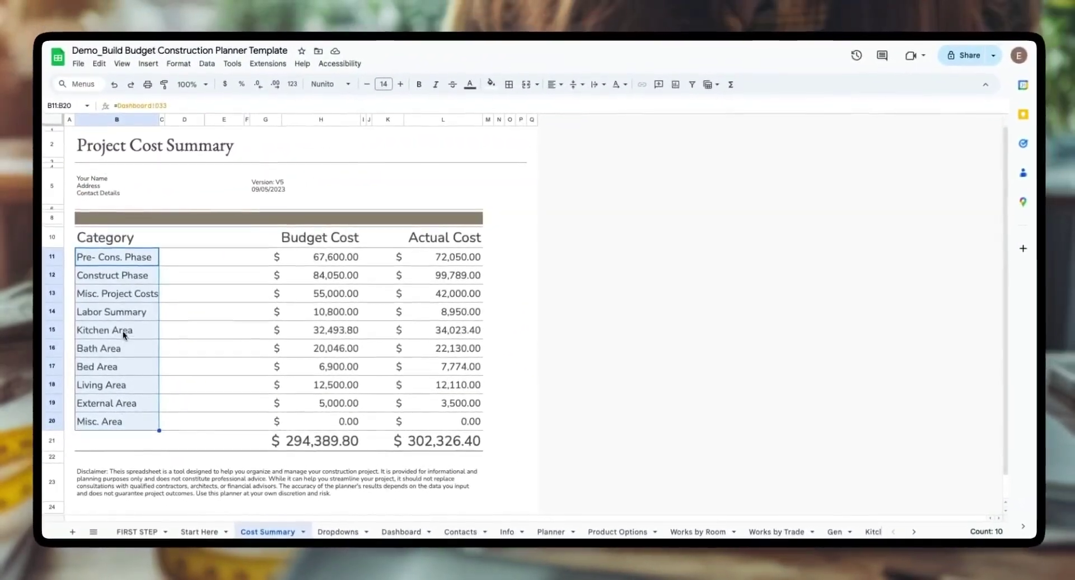
left_click(109, 312)
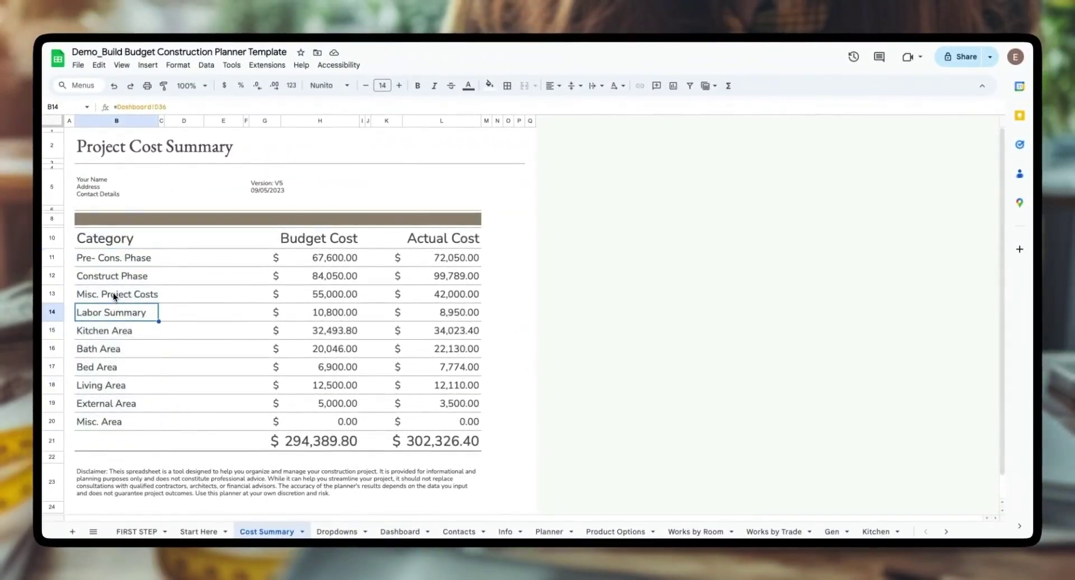
left_click_drag(113, 296, 116, 260)
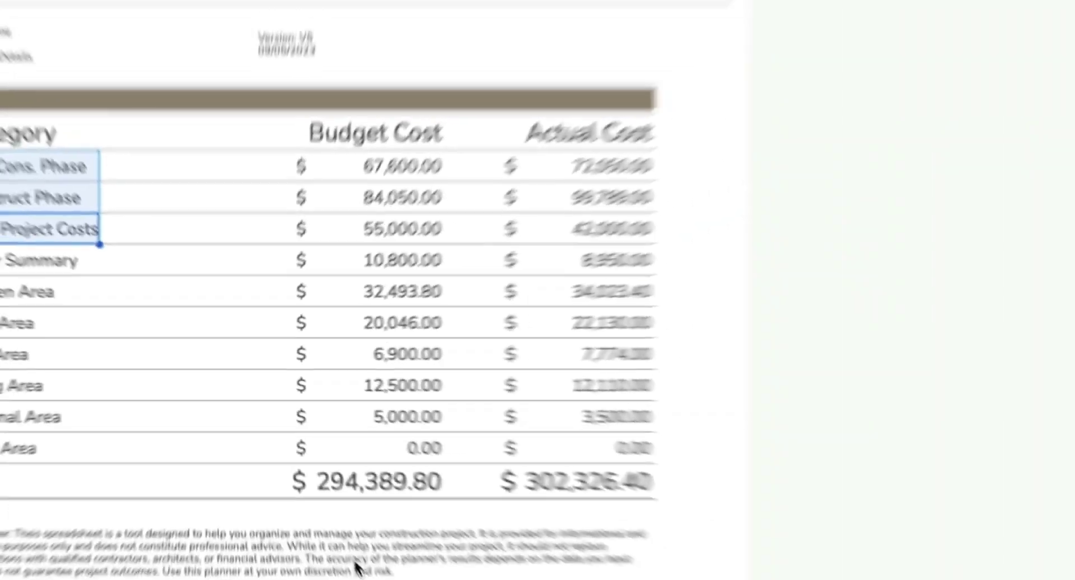
left_click(341, 541)
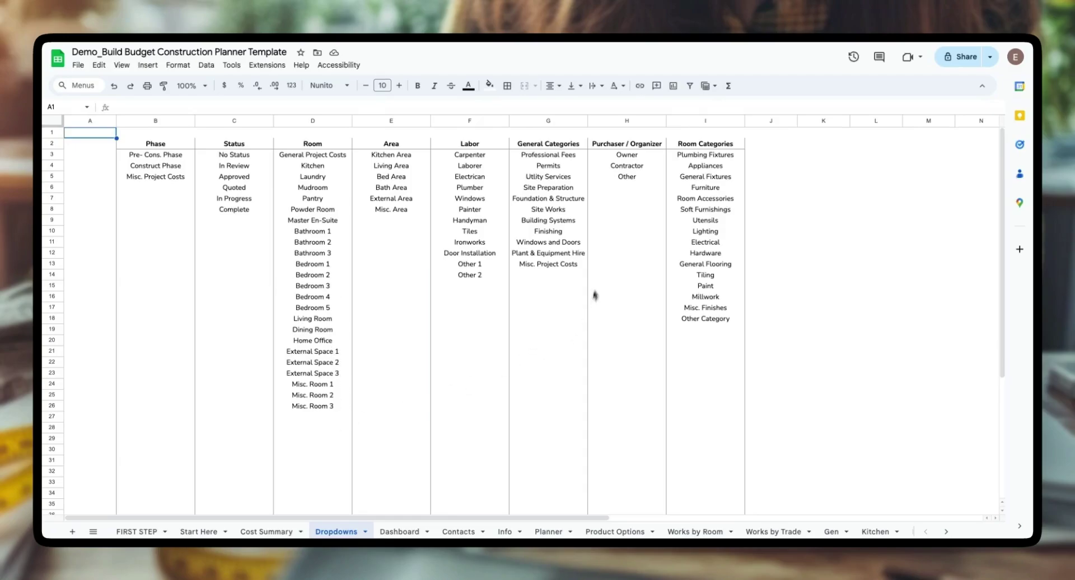
Step: Scroll the Dashboard down through its charts and General Cost Summary, then back to the top
left_click(399, 531)
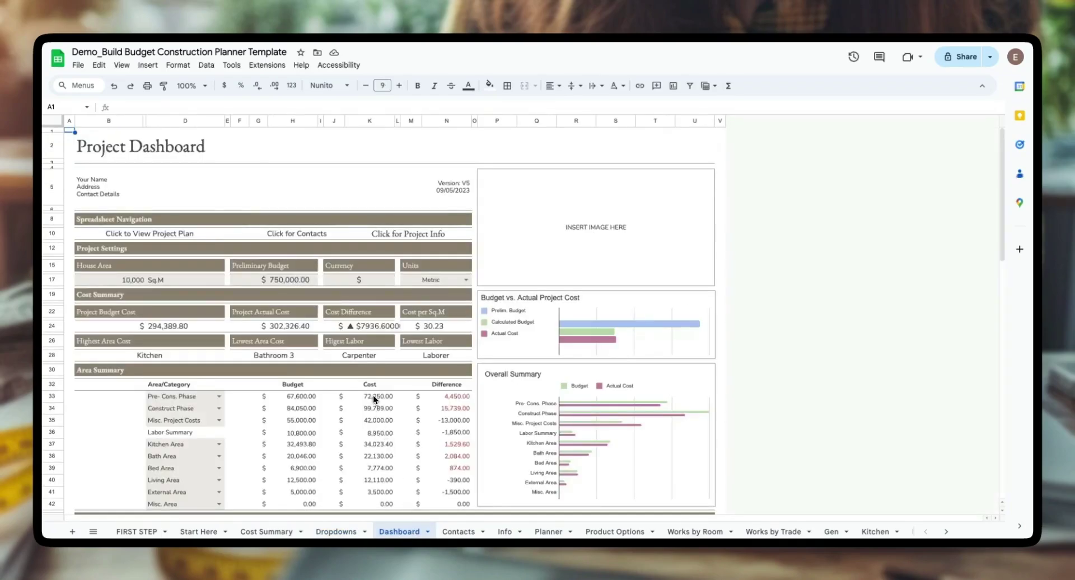
scroll(361, 409, "down", 2)
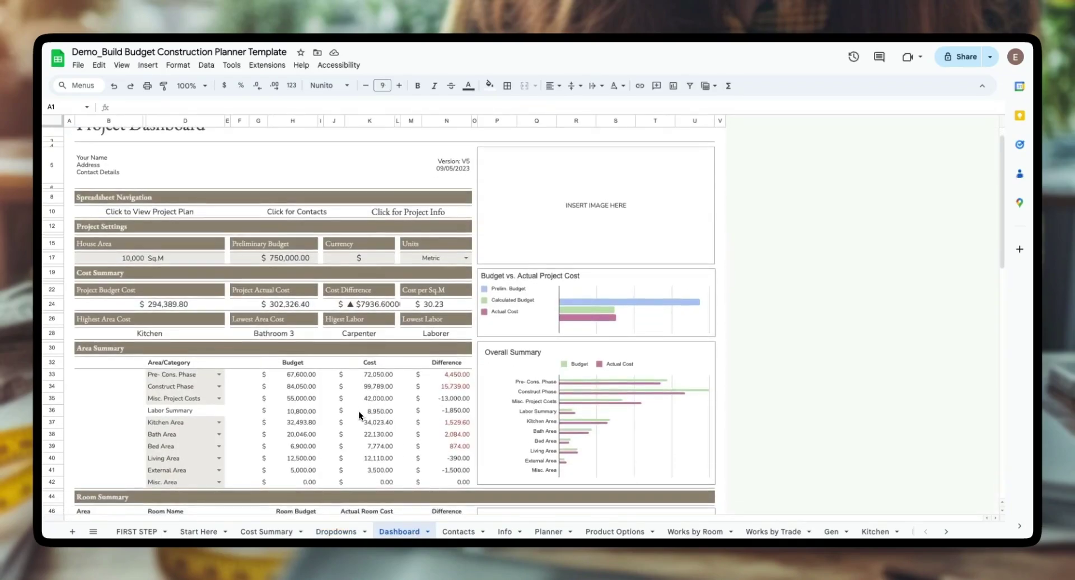
scroll(358, 411, "down", 10)
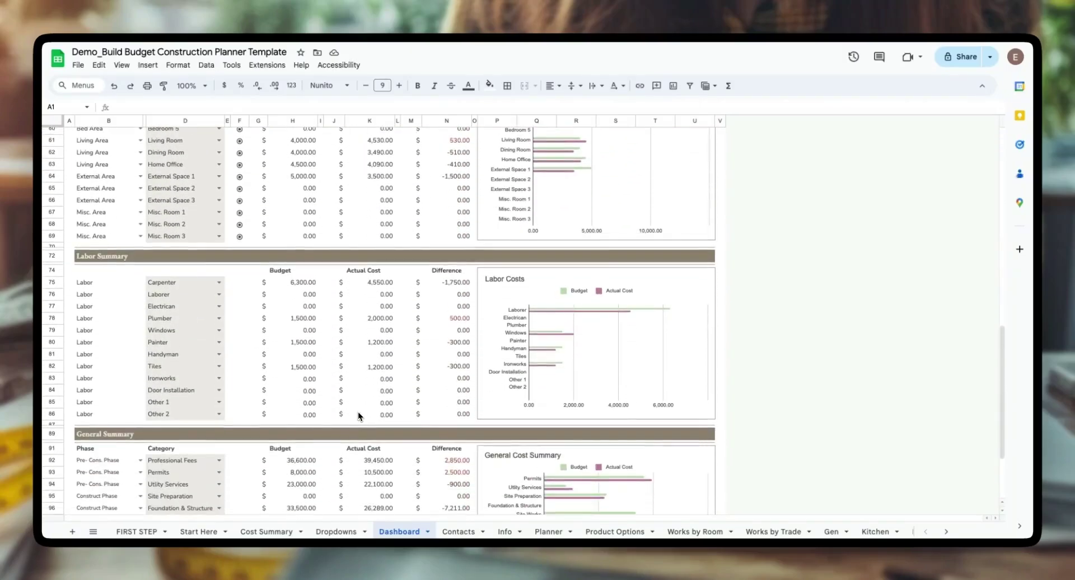
scroll(336, 403, "down", 3)
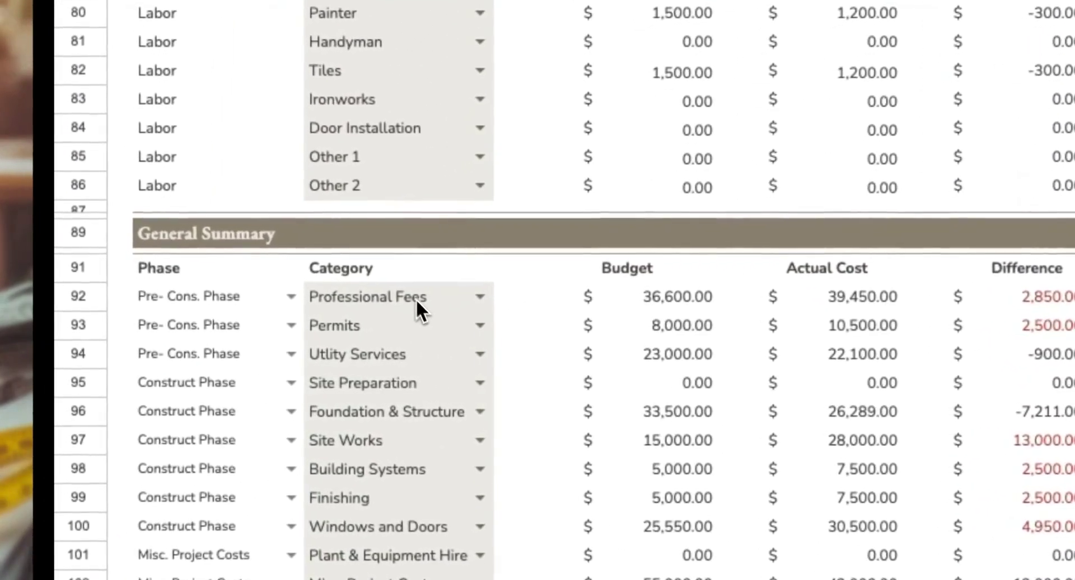
scroll(196, 353, "up", 4)
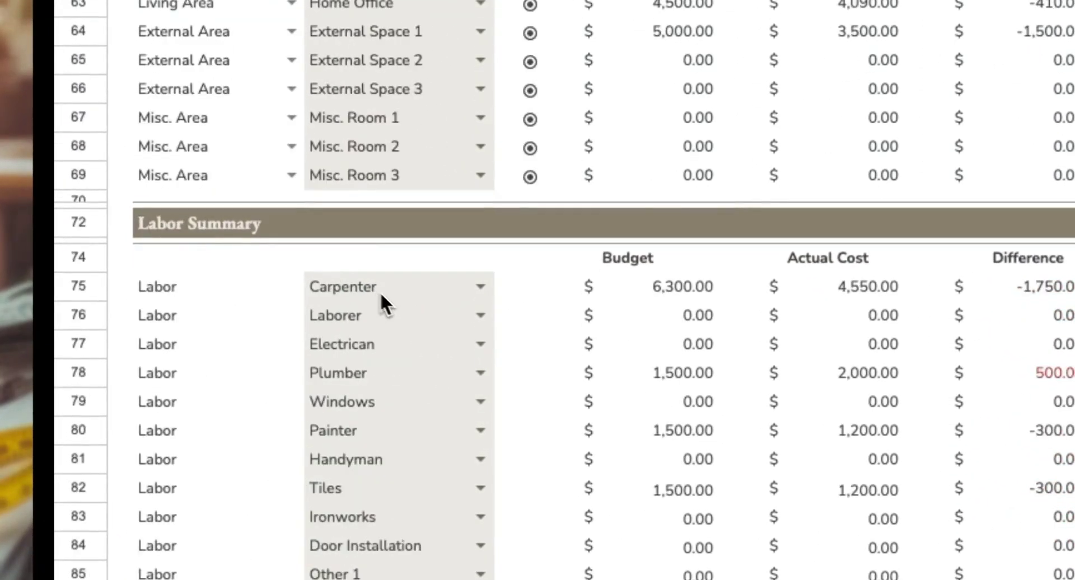
scroll(383, 293, "up", 12)
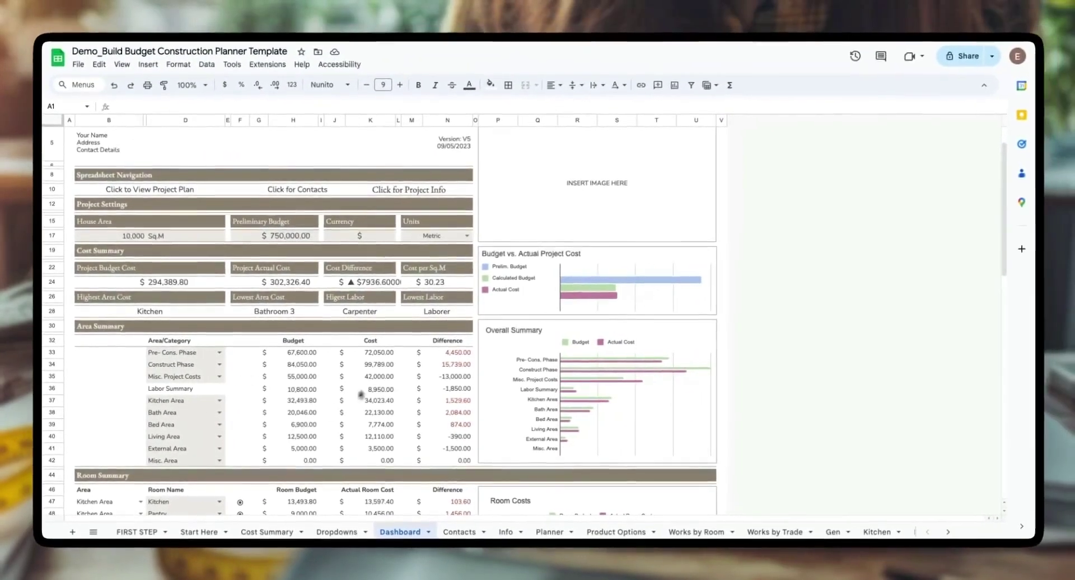
scroll(620, 375, "down", 3)
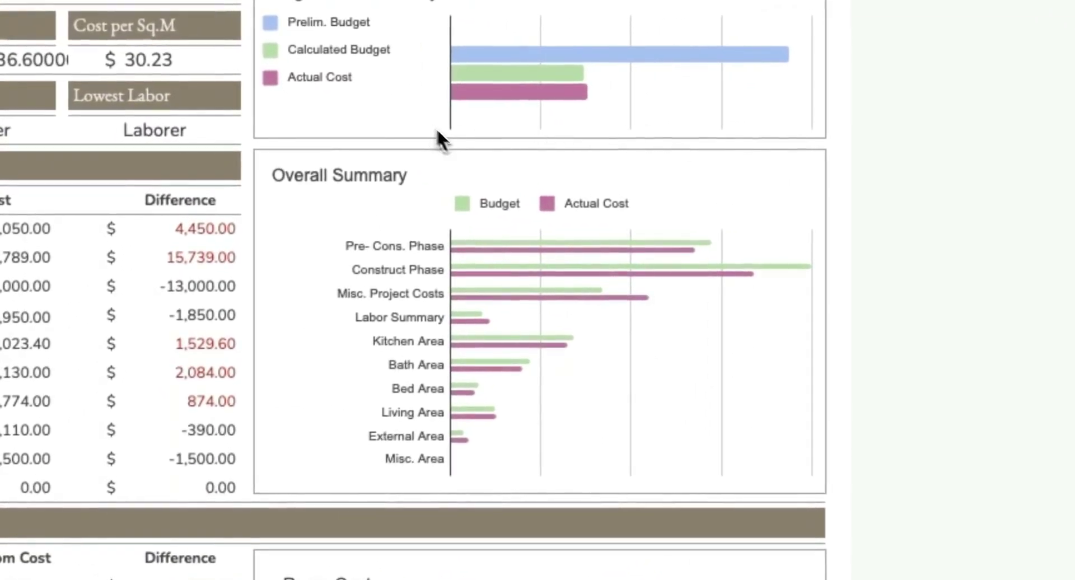
scroll(360, 425, "down", 10)
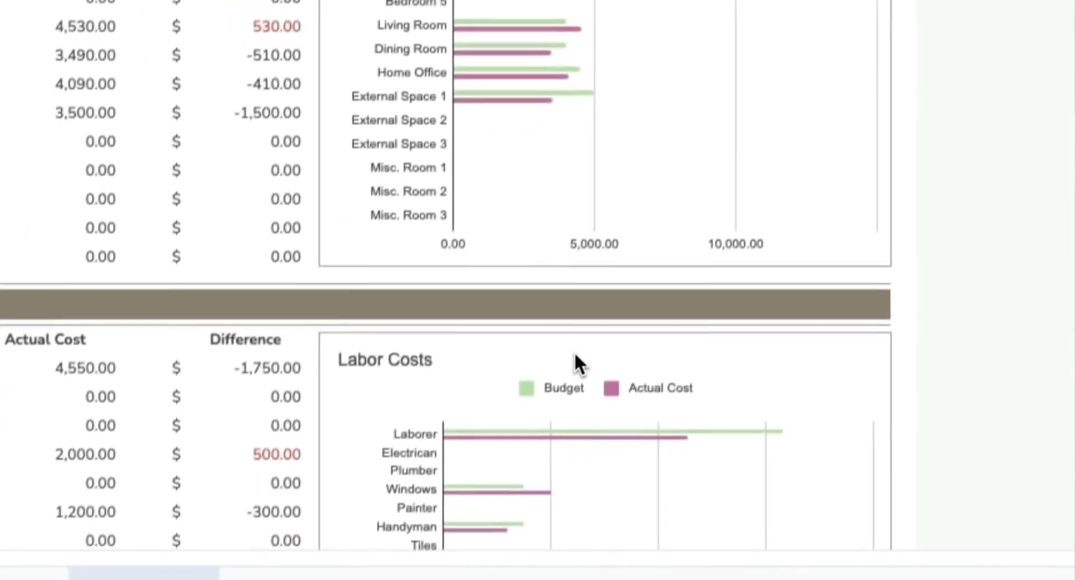
scroll(576, 356, "down", 8)
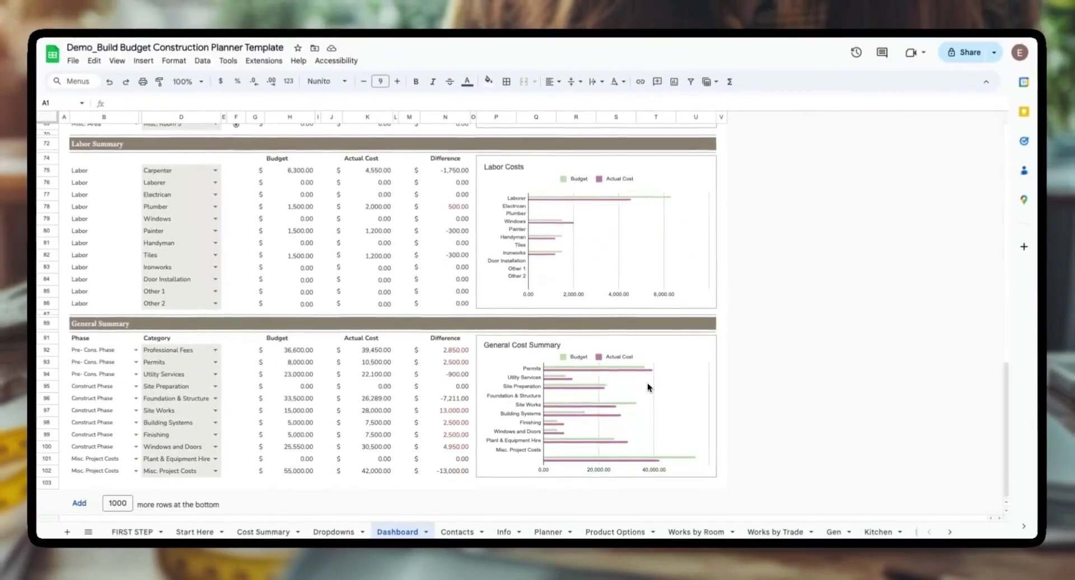
scroll(537, 239, "up", 15)
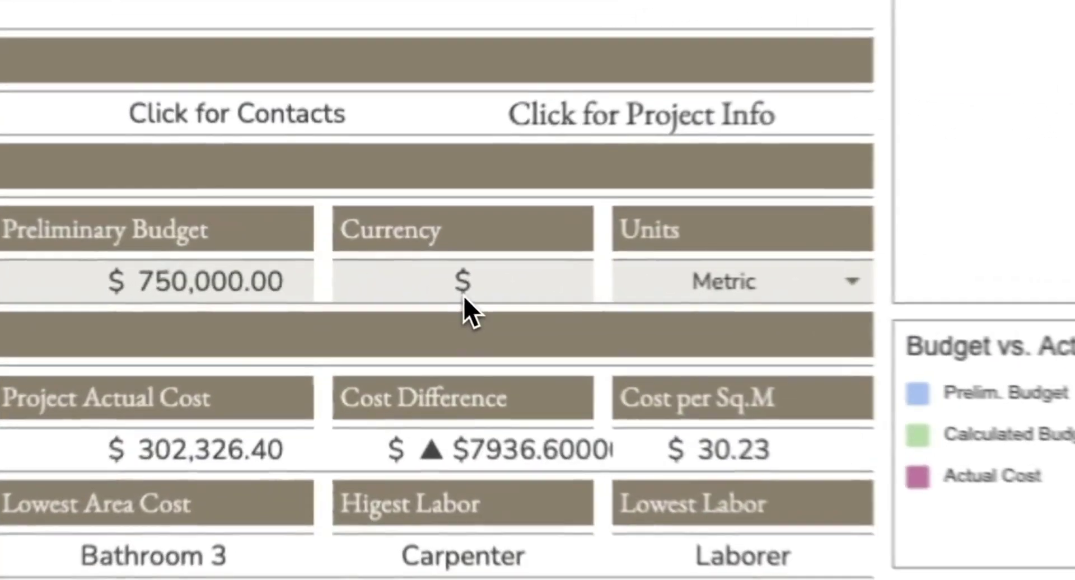
Step: Select the Currency cell and view the Imperial/Metric units choices, leaving Metric unchanged
left_click(360, 282)
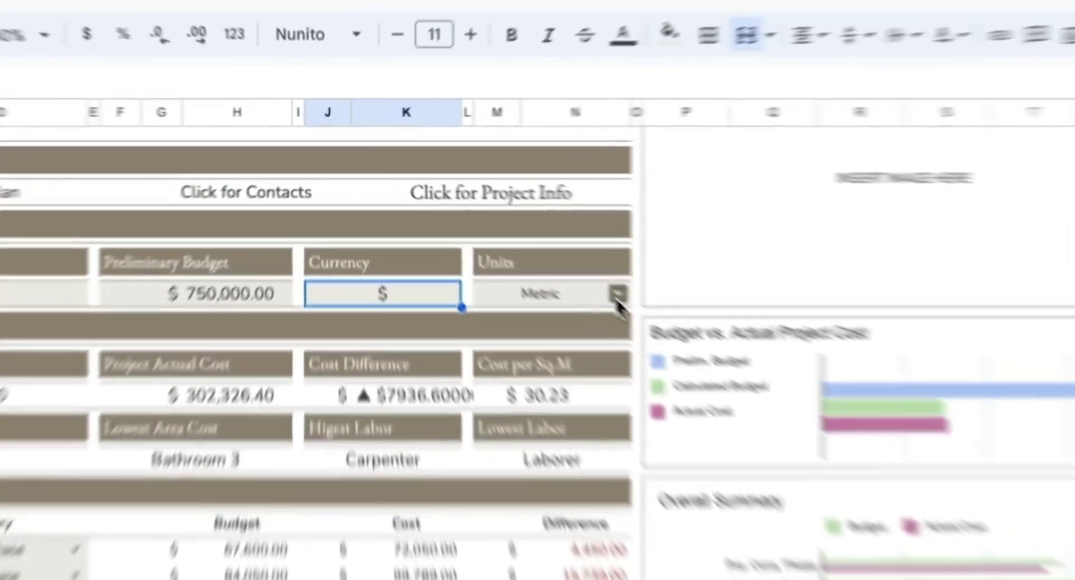
left_click(465, 203)
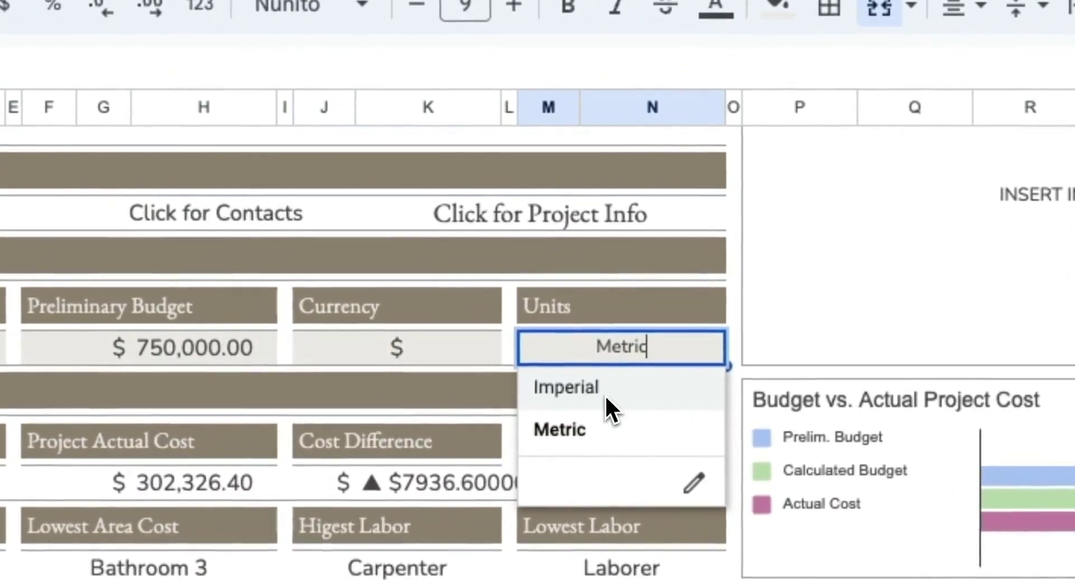
left_click(622, 318)
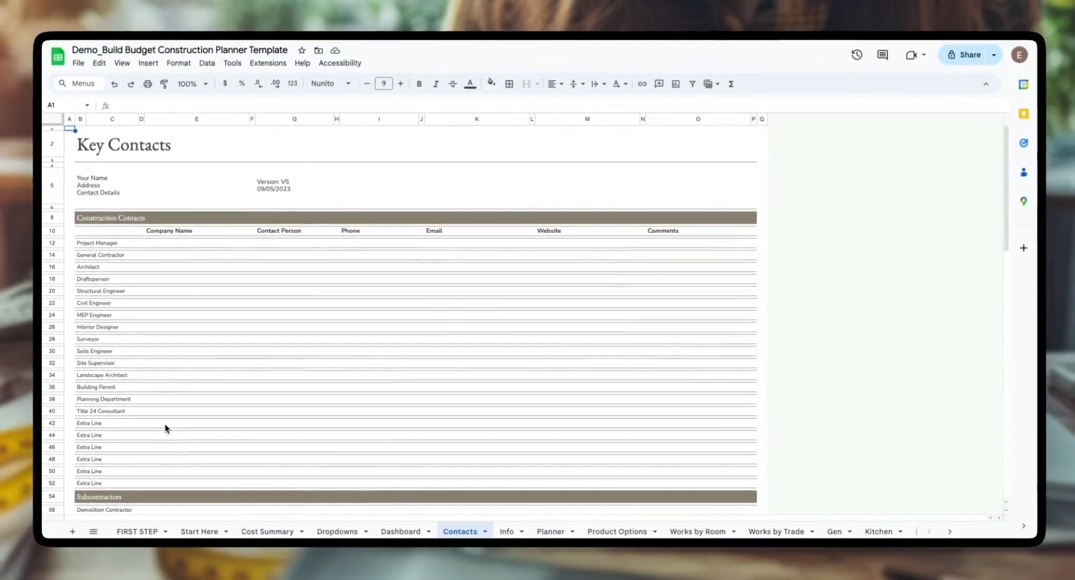
scroll(166, 428, "down", 4)
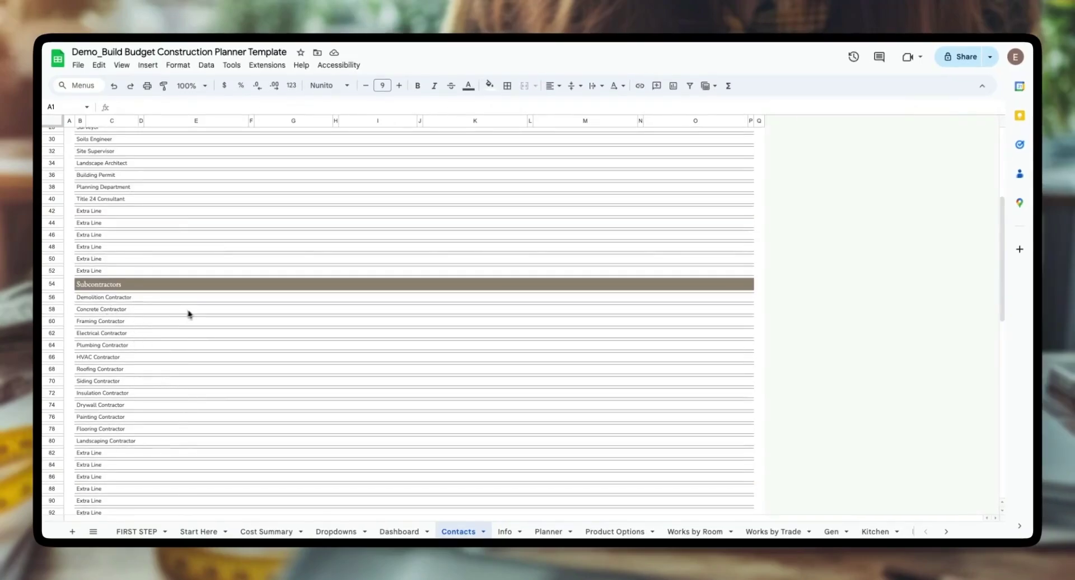
scroll(191, 313, "up", 5)
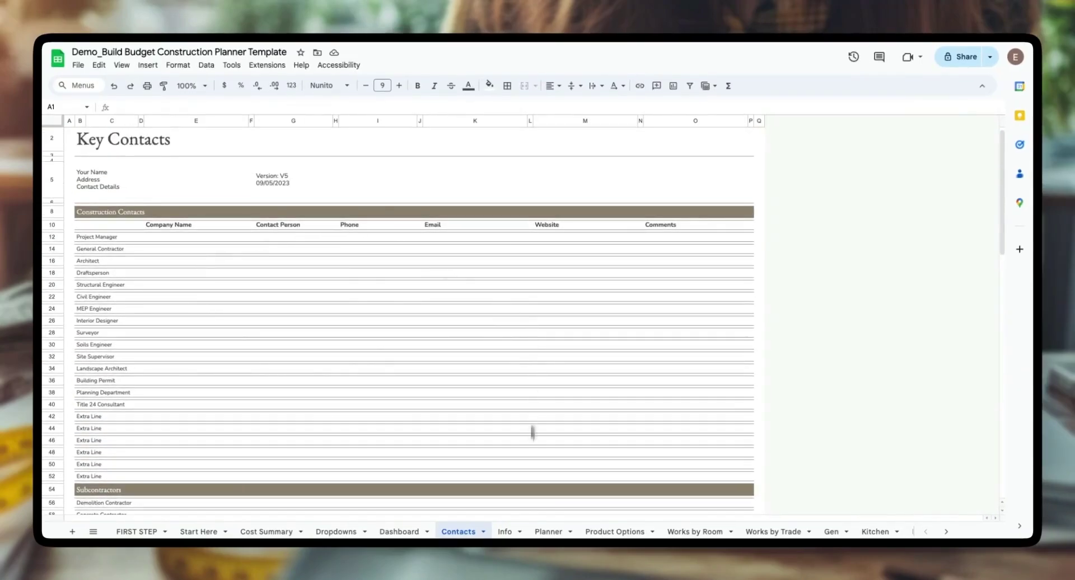
Step: On Project Information, select the Project Name notes and link cells and the Zoning Classification notes
left_click(505, 531)
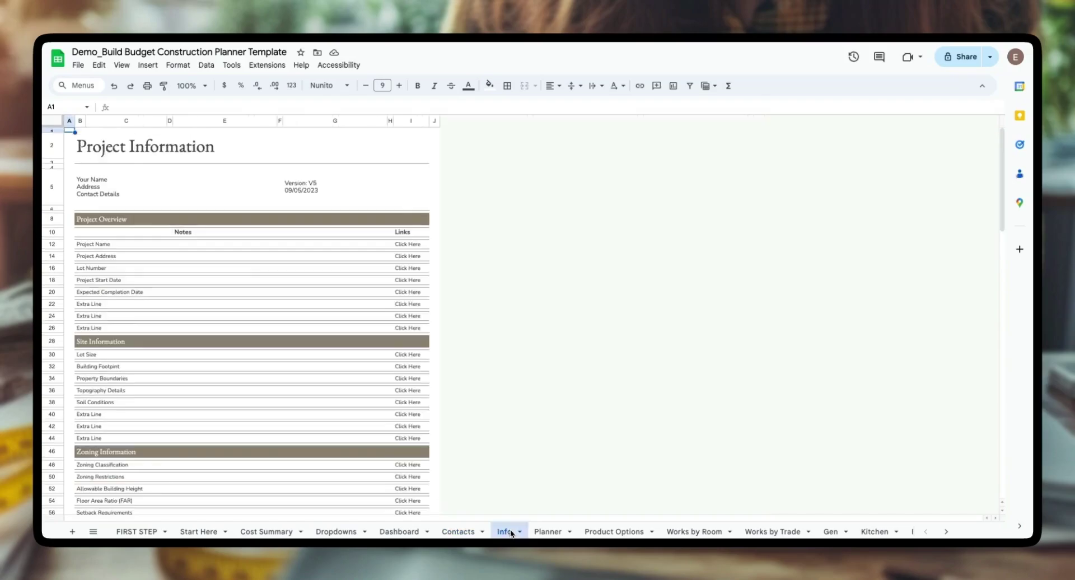
left_click(185, 244)
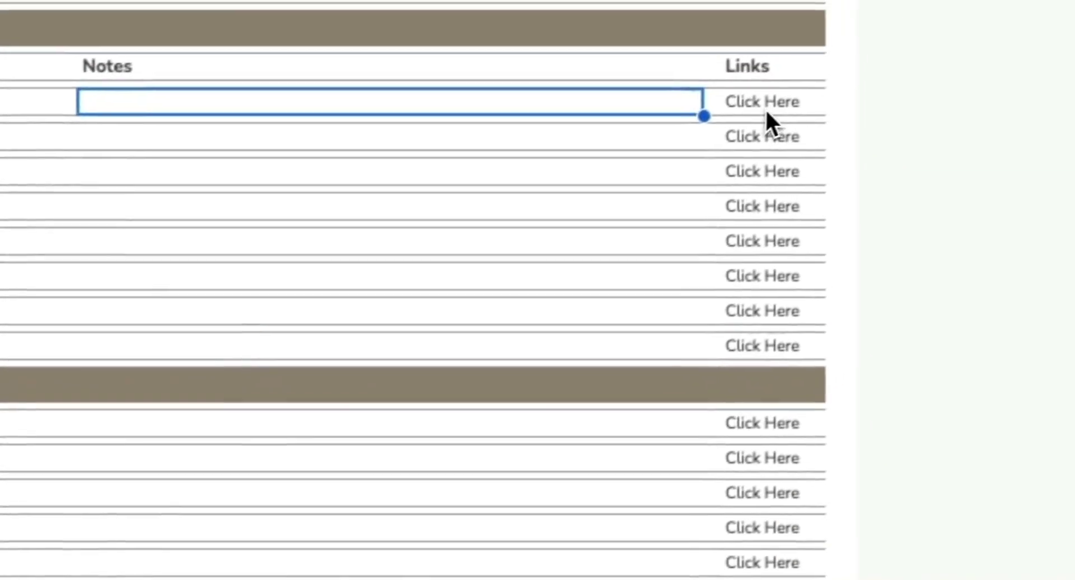
left_click(924, 38)
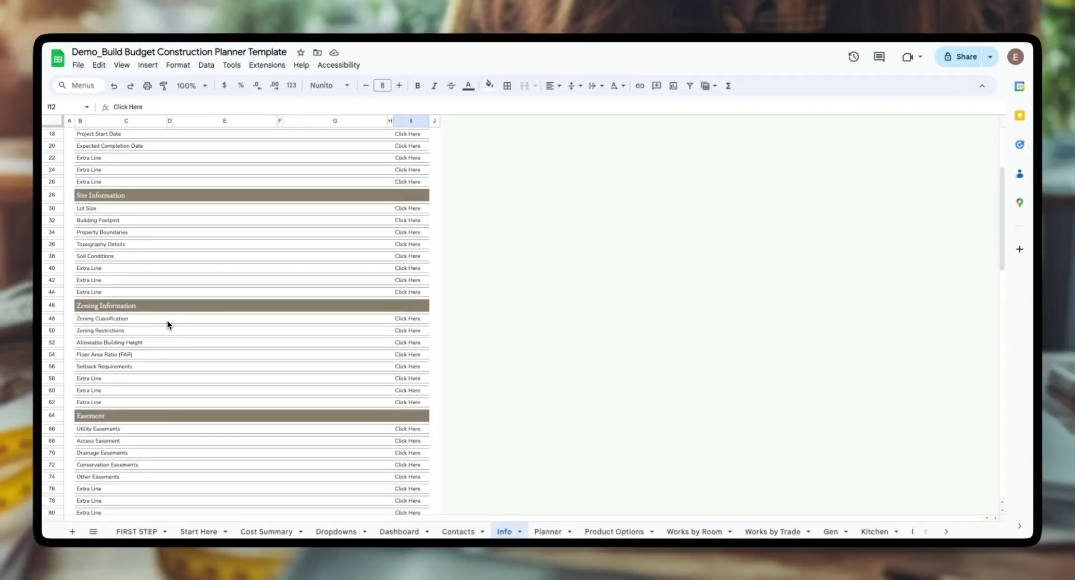
left_click(170, 319)
left_click(183, 322)
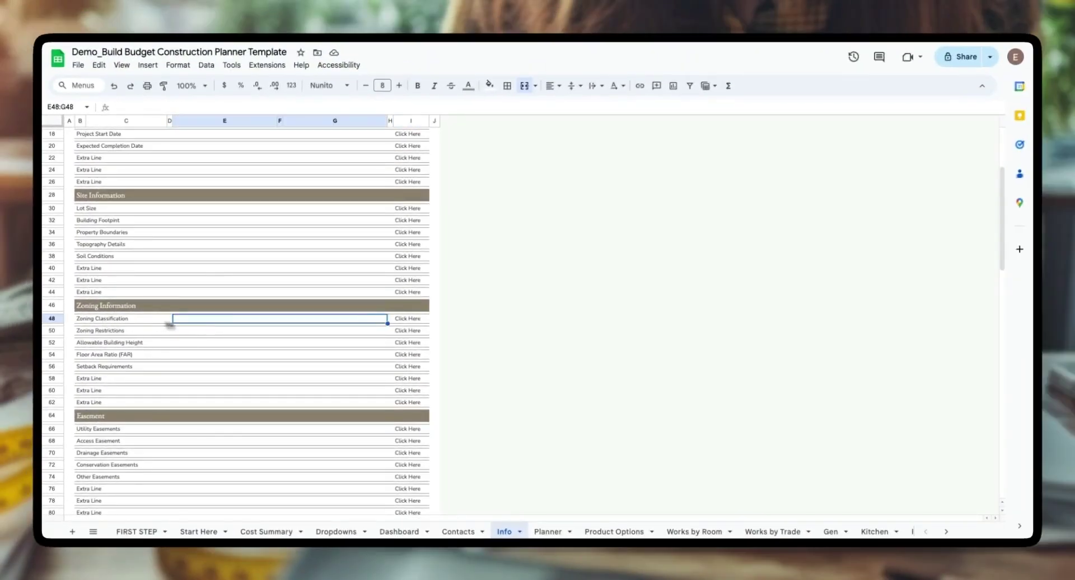
Step: Scroll the sections, point out the three spare Easement lines, then open the Project Planner
scroll(175, 317, "up", 5)
scroll(149, 432, "down", 10)
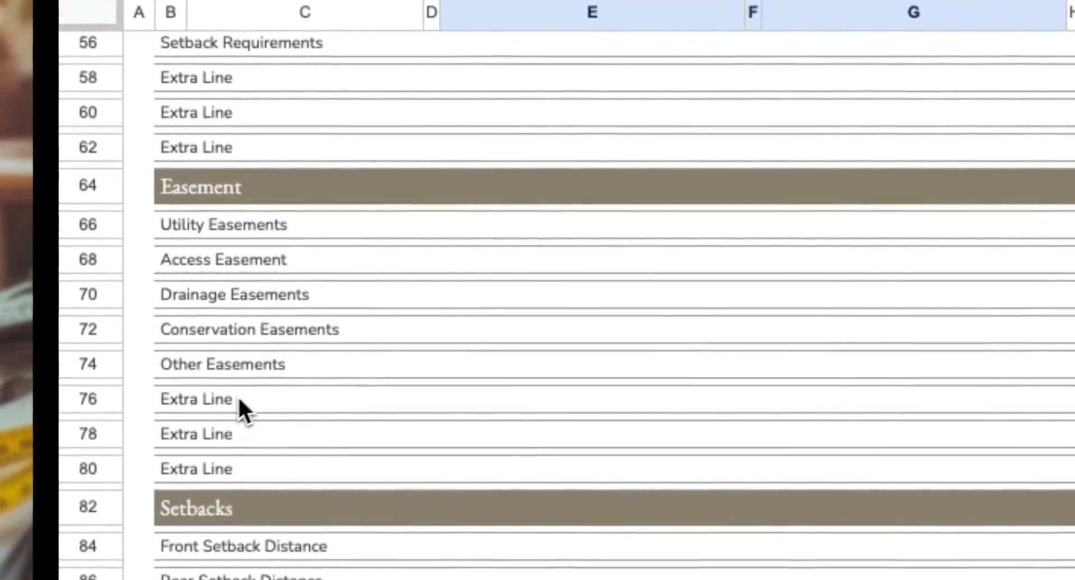
left_click(194, 405)
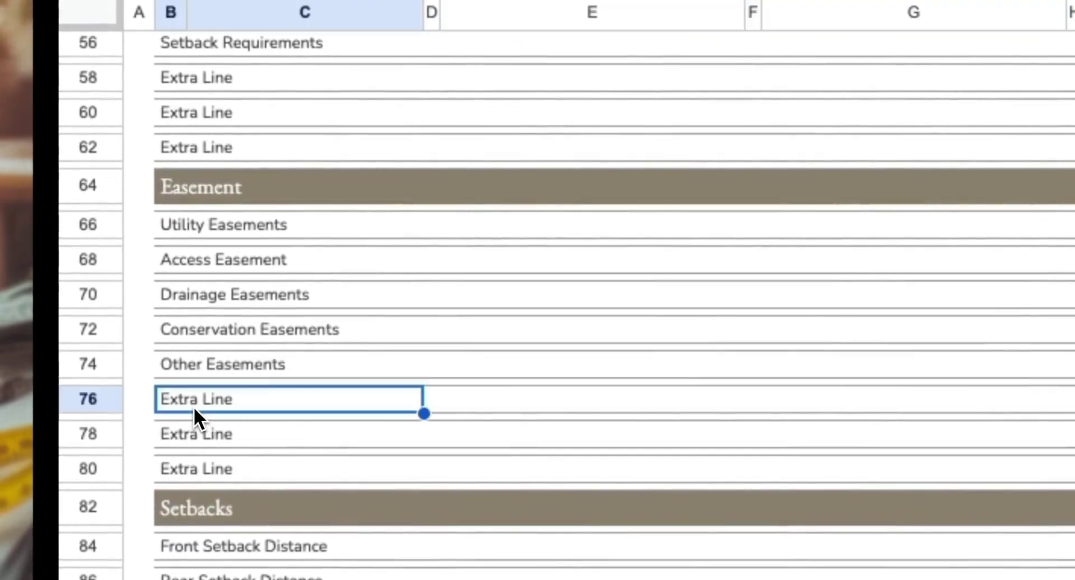
left_click(200, 434)
left_click(216, 469)
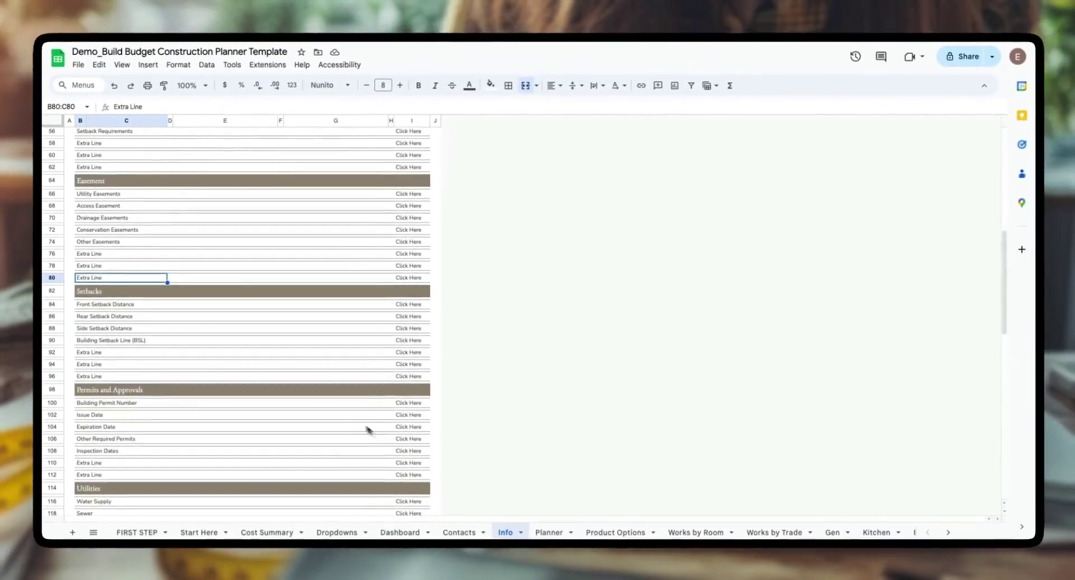
scroll(414, 434, "up", 5)
scroll(413, 433, "up", 3)
left_click(547, 531)
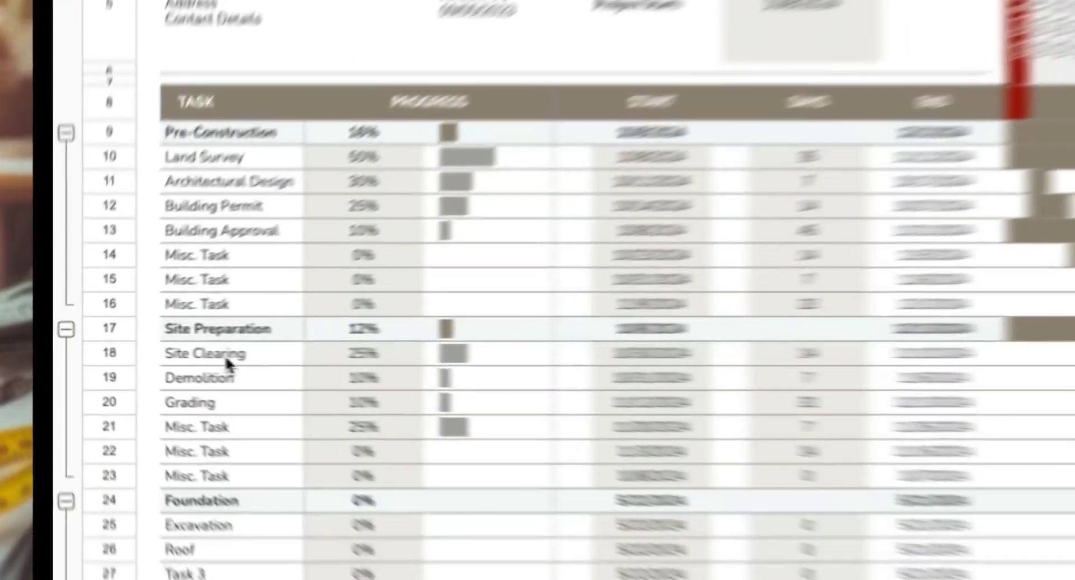
Step: Highlight Site Preparation, Land Survey–Building Approval and Misc. Task rows, and check row 14's progress formula
left_click_drag(226, 359, 221, 413)
left_click_drag(237, 157, 232, 229)
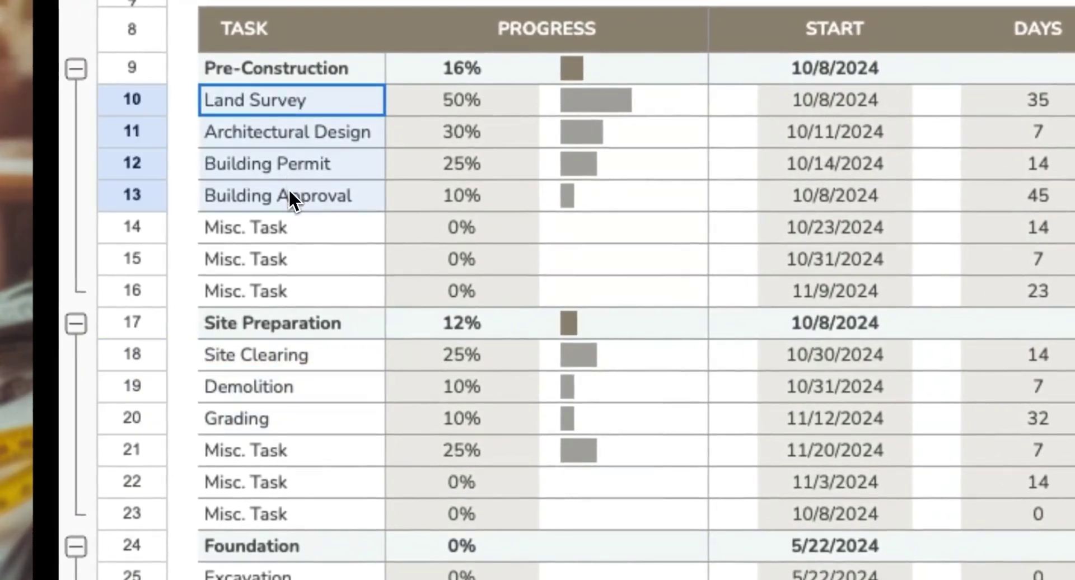
left_click_drag(308, 241, 290, 299)
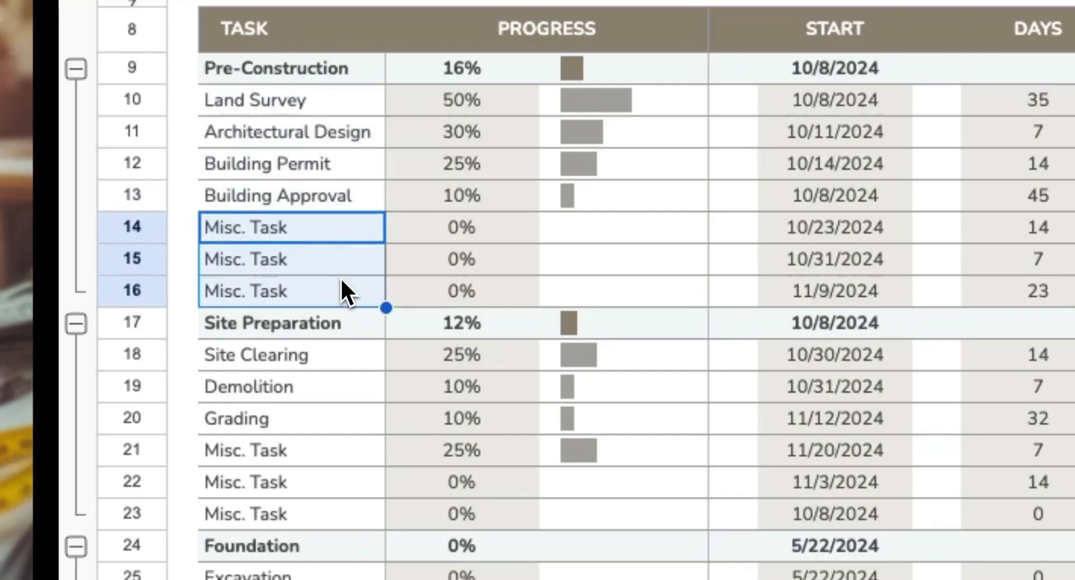
left_click(591, 226)
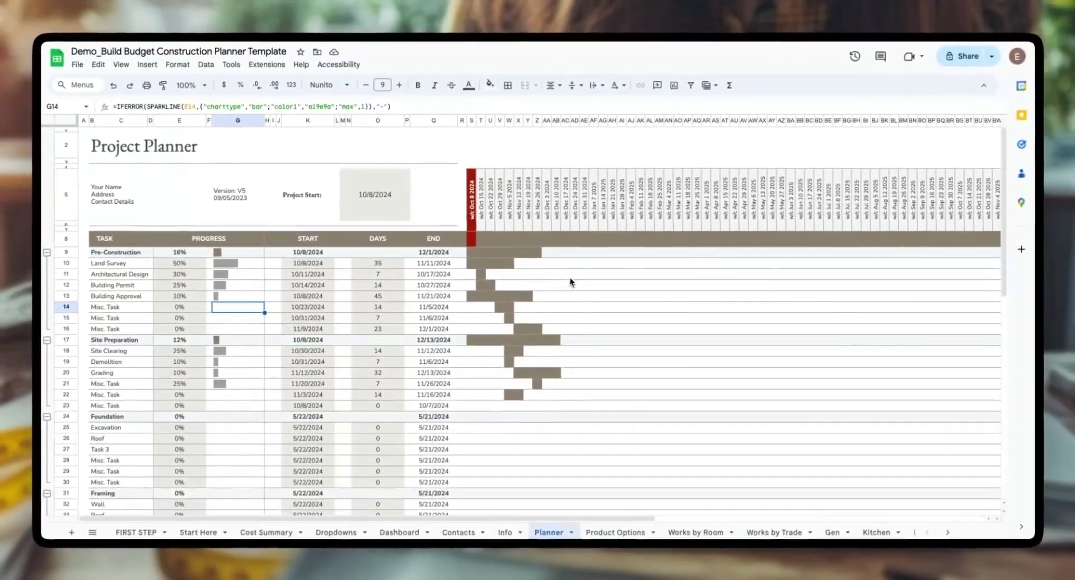
left_click(615, 532)
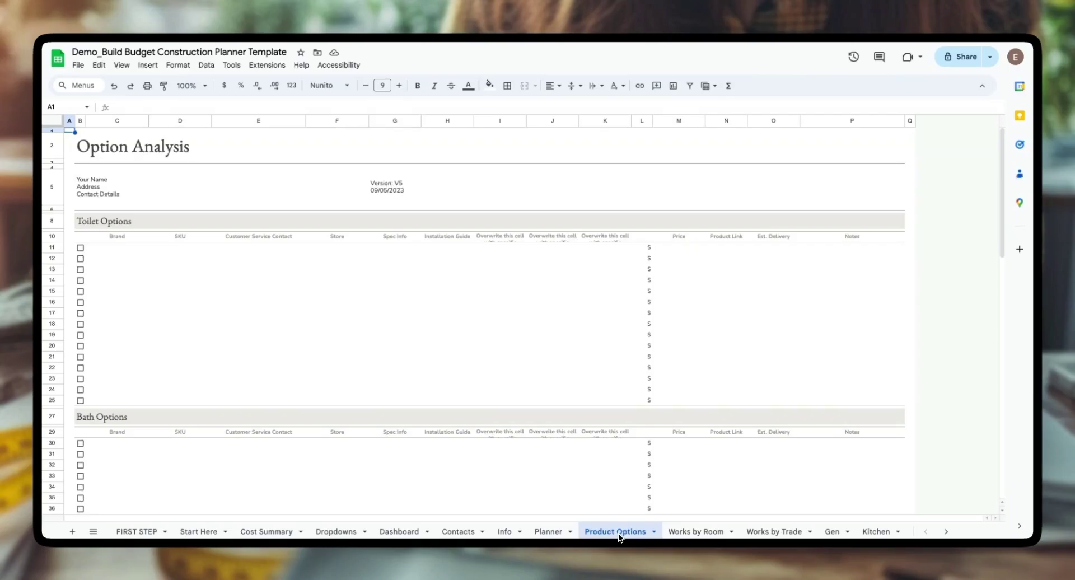
Step: Tick the Toilet Options checkbox in B15, then move to the Works By Room sheet
left_click(81, 291)
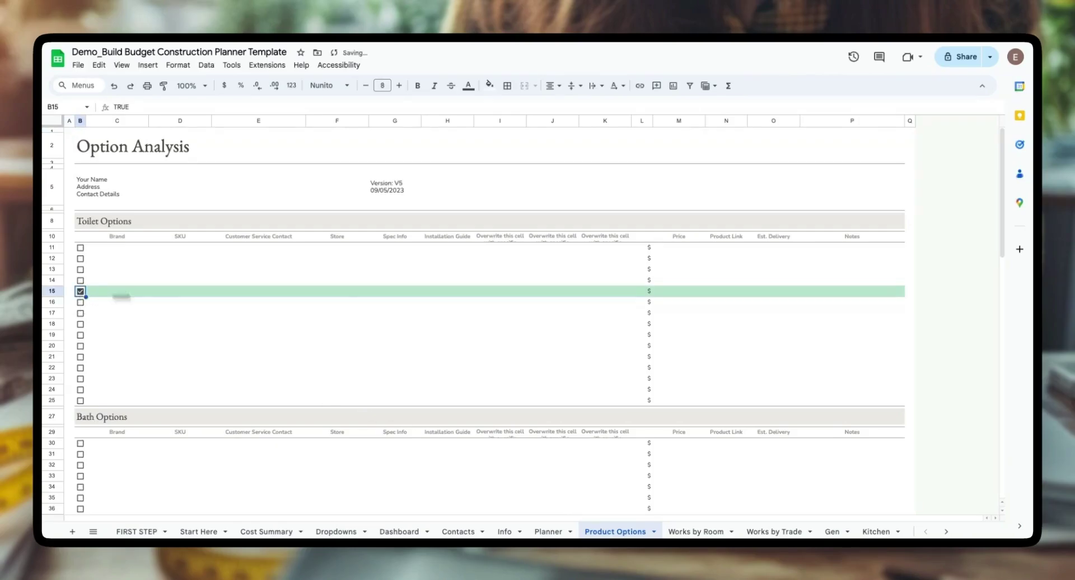
key("ctrl+shift+Page_Down")
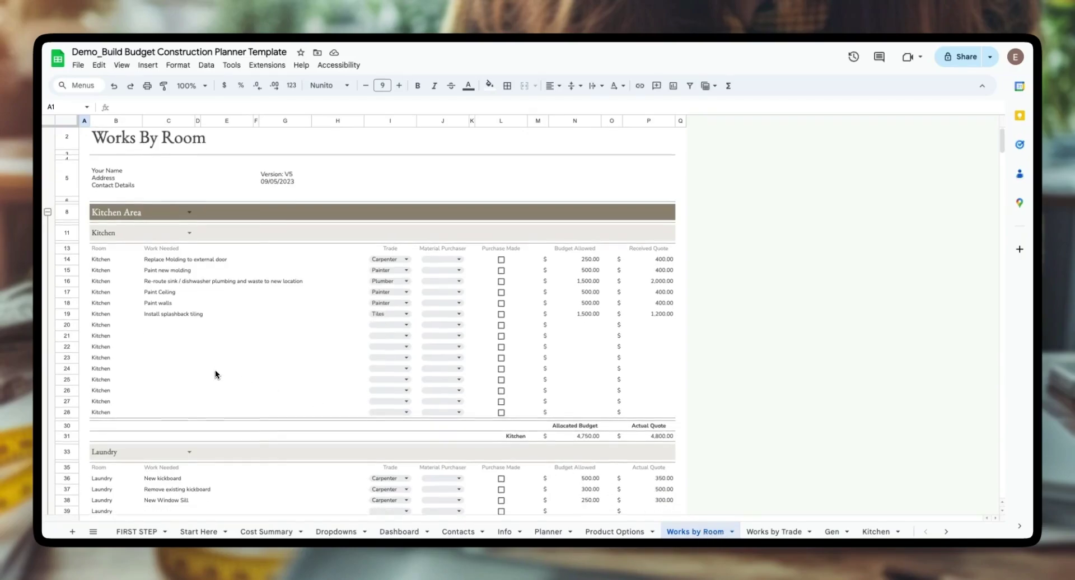
scroll(215, 374, "down", 2)
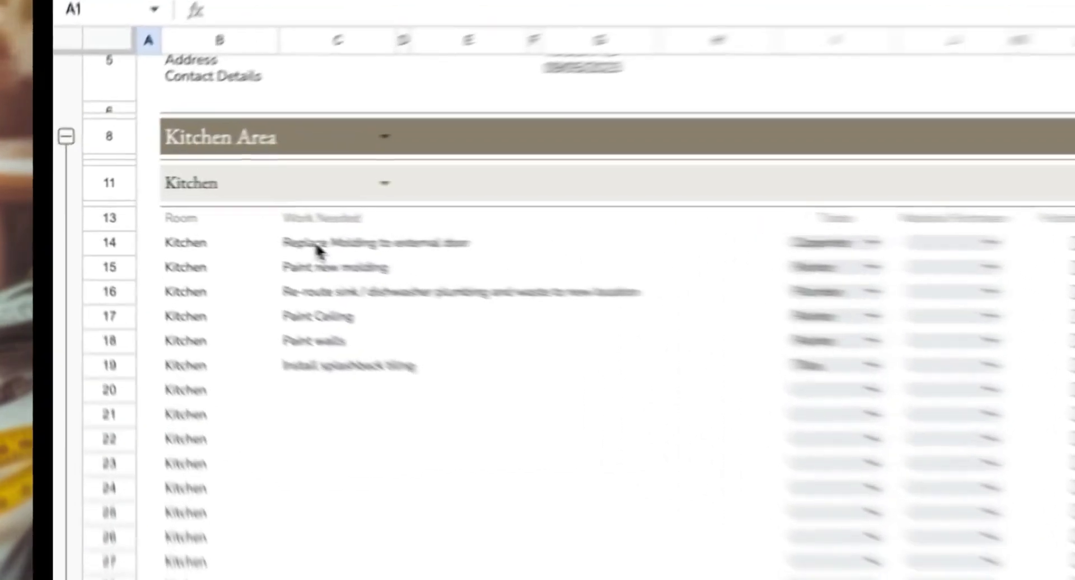
left_click_drag(160, 211, 159, 265)
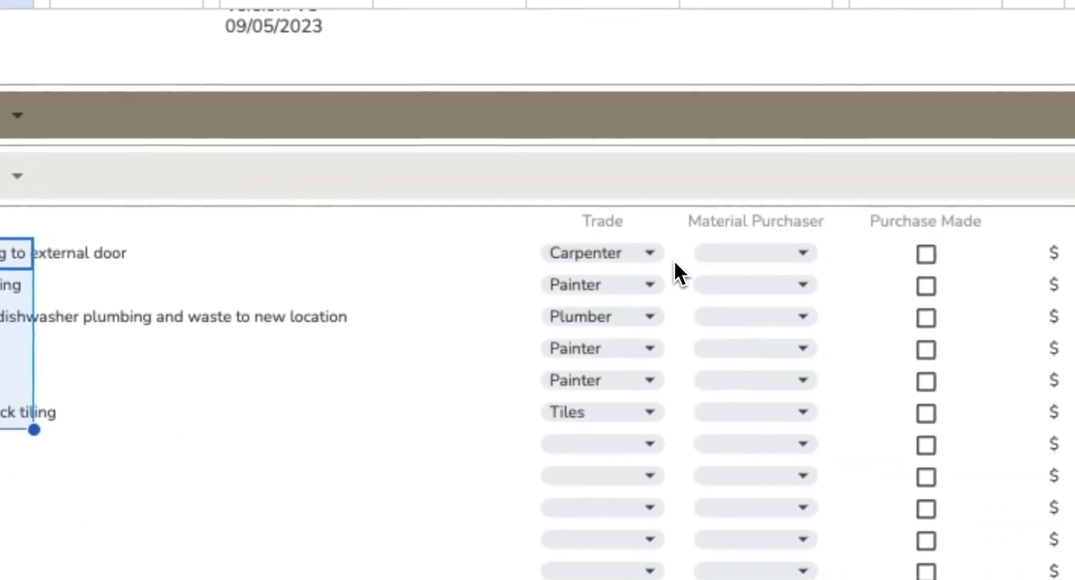
left_click_drag(1033, 259, 1024, 349)
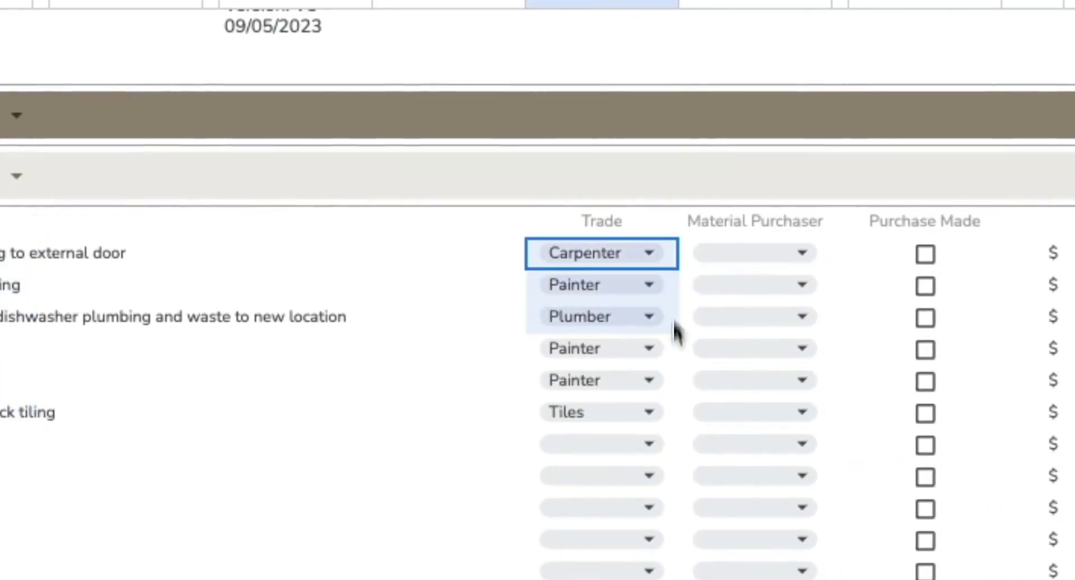
left_click_drag(674, 341, 659, 424)
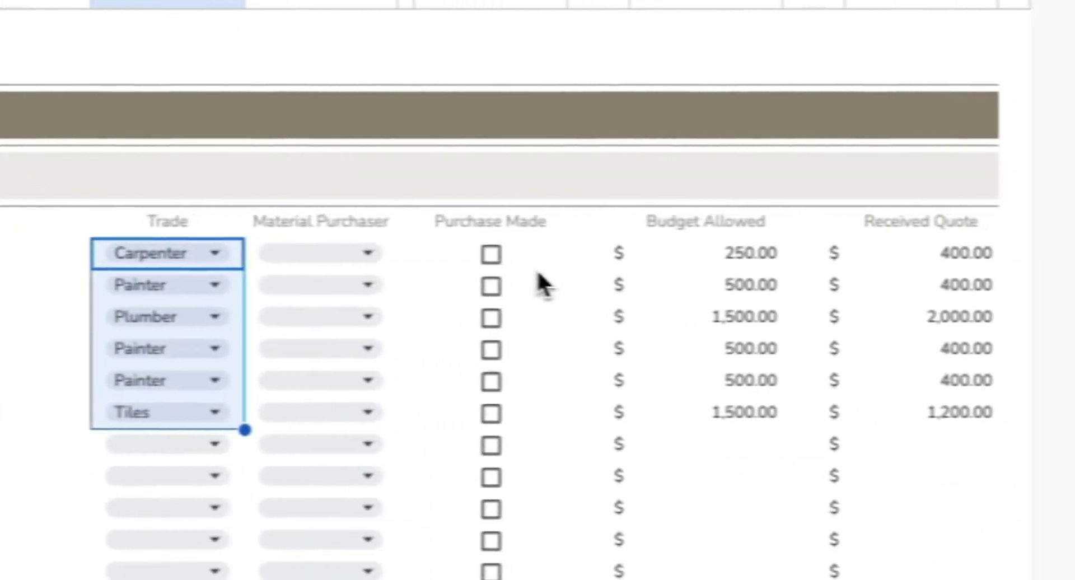
left_click_drag(393, 255, 514, 435)
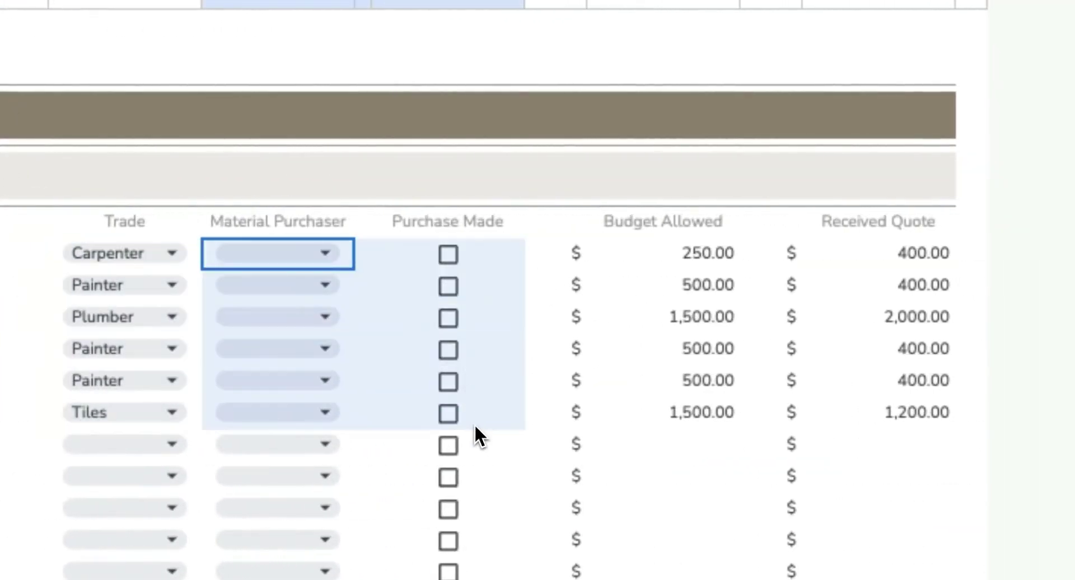
left_click_drag(677, 254, 668, 410)
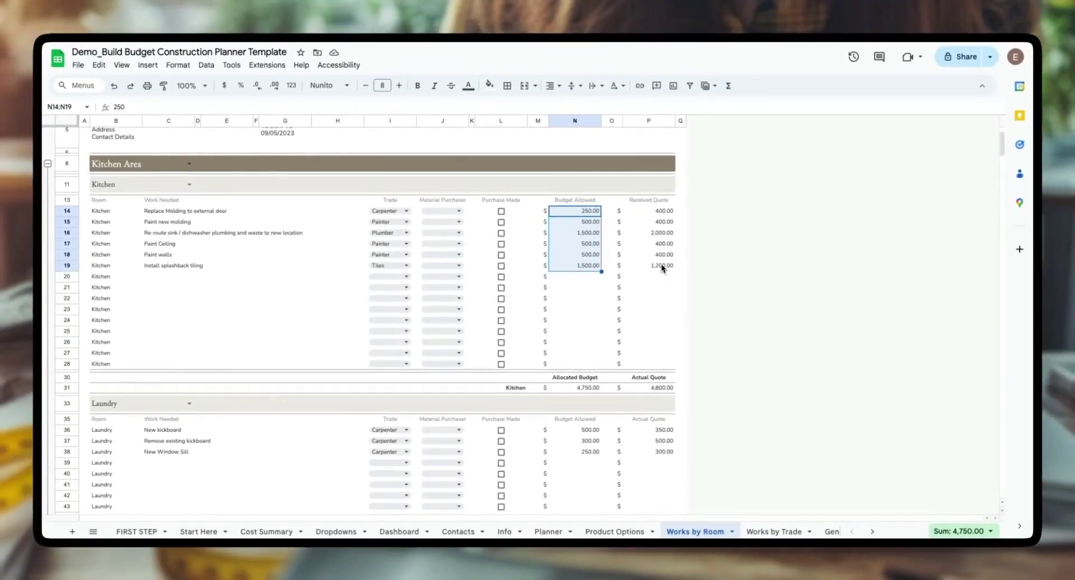
left_click_drag(663, 211, 661, 267)
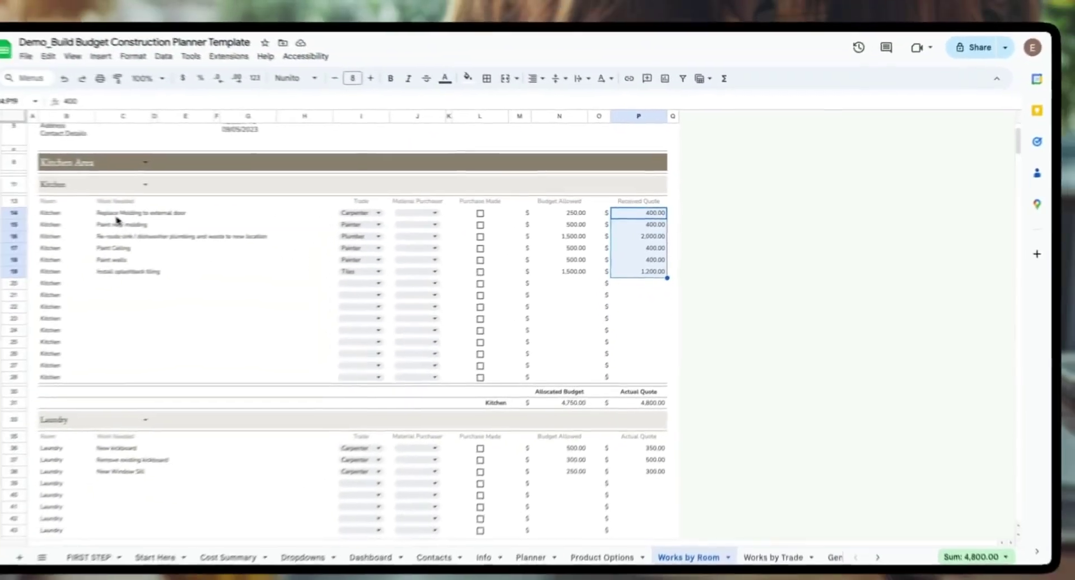
left_click_drag(168, 211, 170, 265)
scroll(235, 275, "up", 2)
left_click(238, 294)
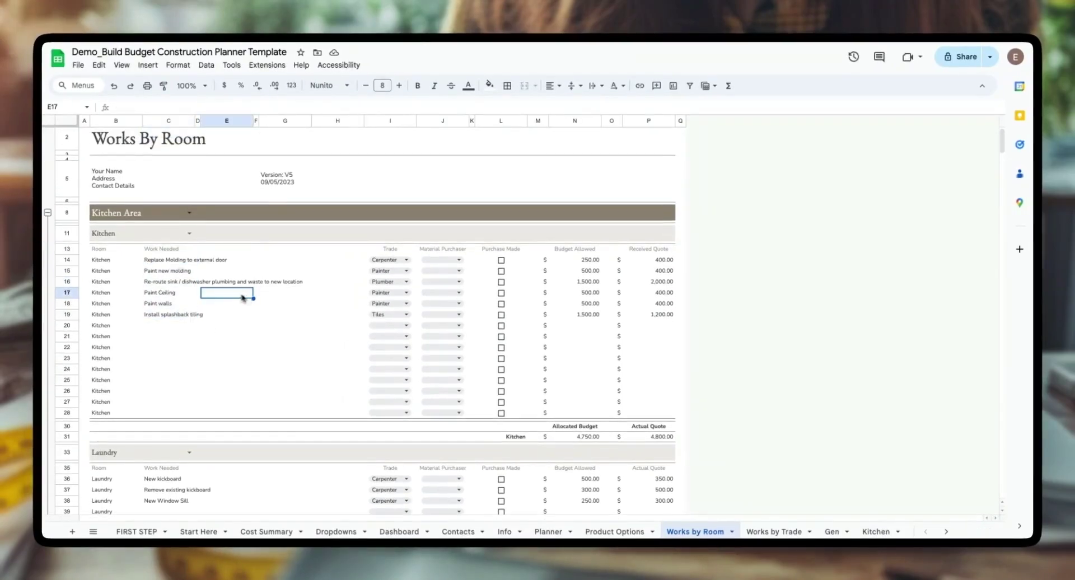
left_click_drag(151, 260, 152, 318)
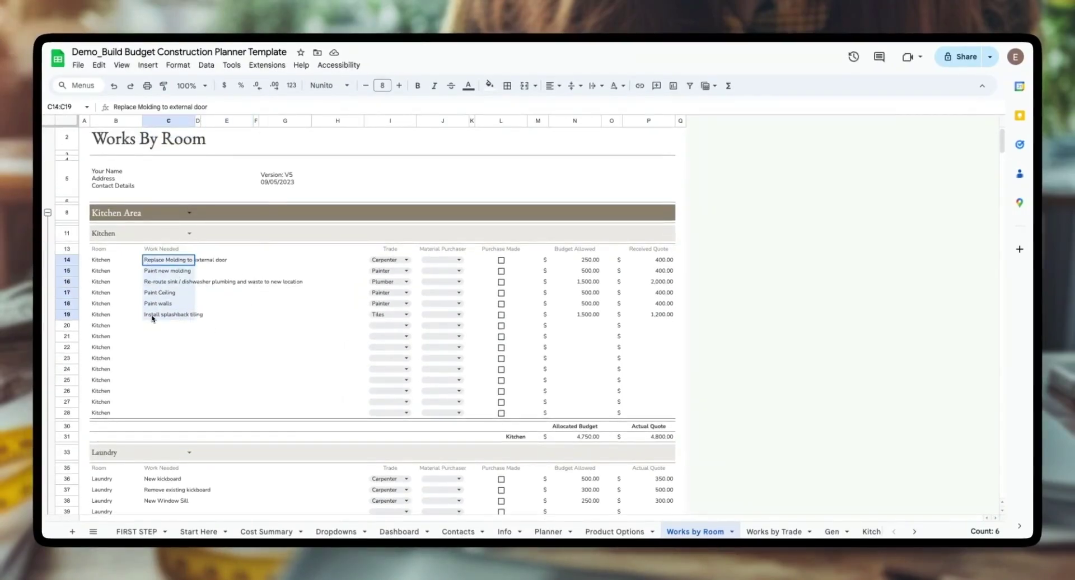
scroll(179, 383, "down", 2)
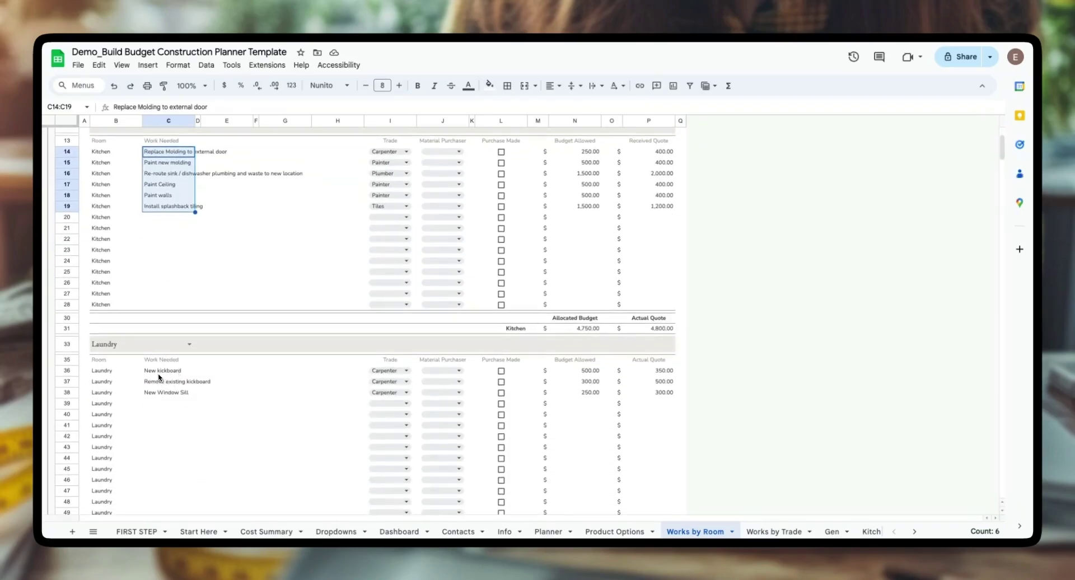
left_click_drag(159, 371, 154, 392)
scroll(154, 392, "up", 2)
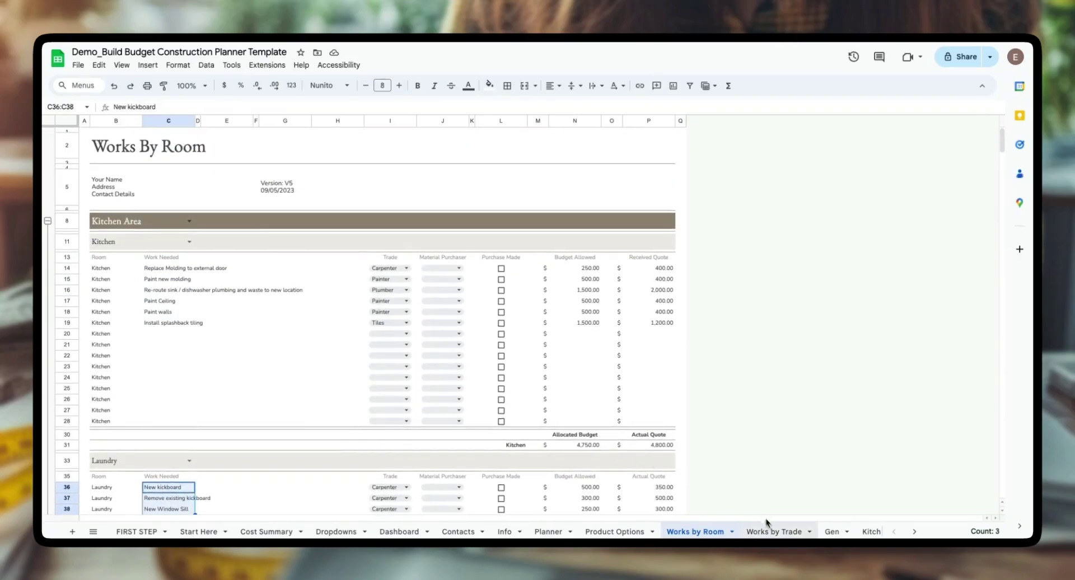
Step: Open Works By Trade and select the whole Carpenter section to see its total
left_click(773, 531)
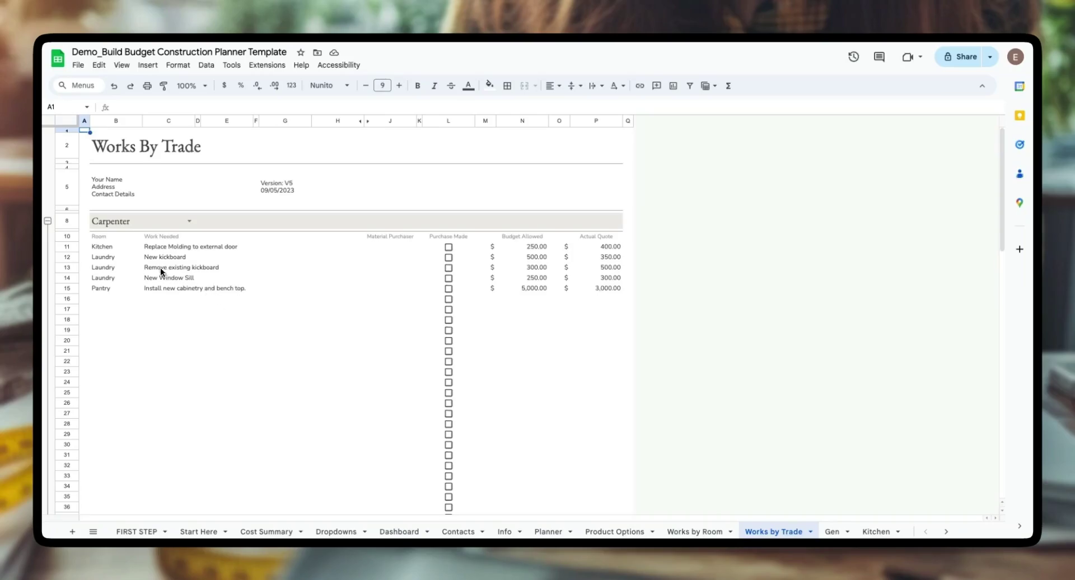
scroll(137, 254, "down", 1)
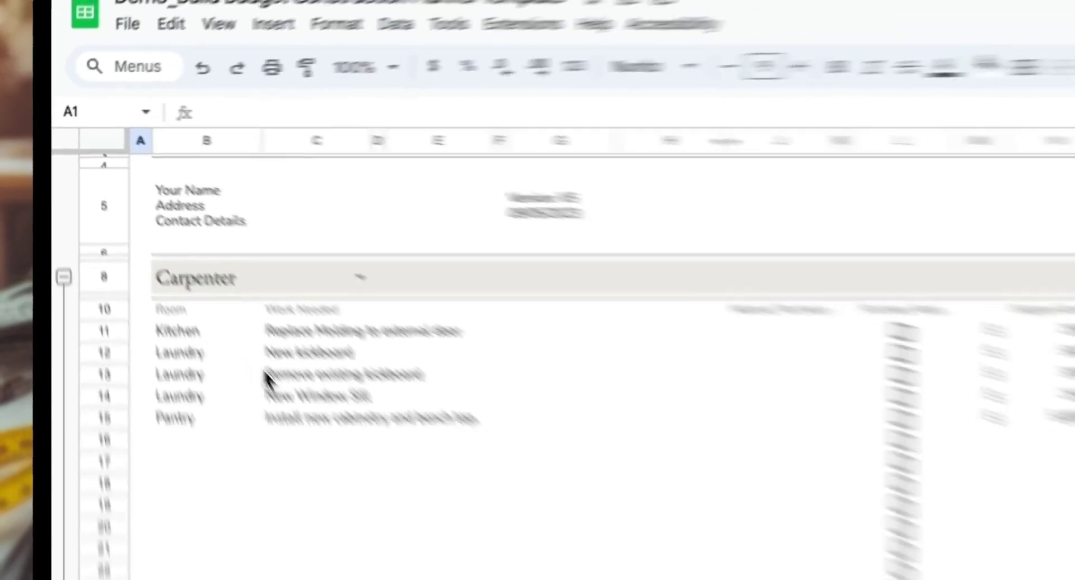
scroll(219, 420, "up", 1)
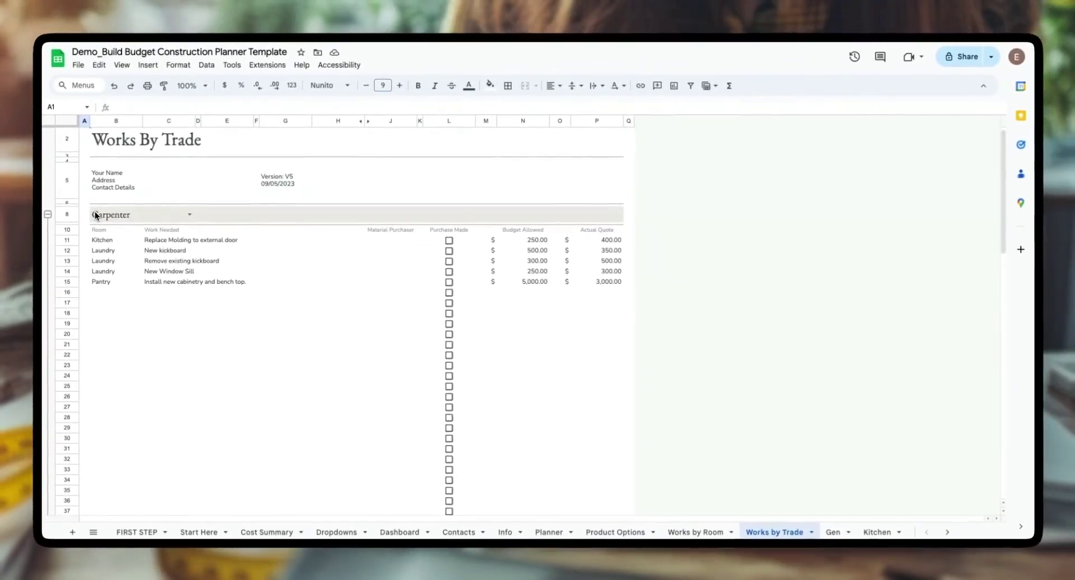
left_click_drag(96, 210, 599, 380)
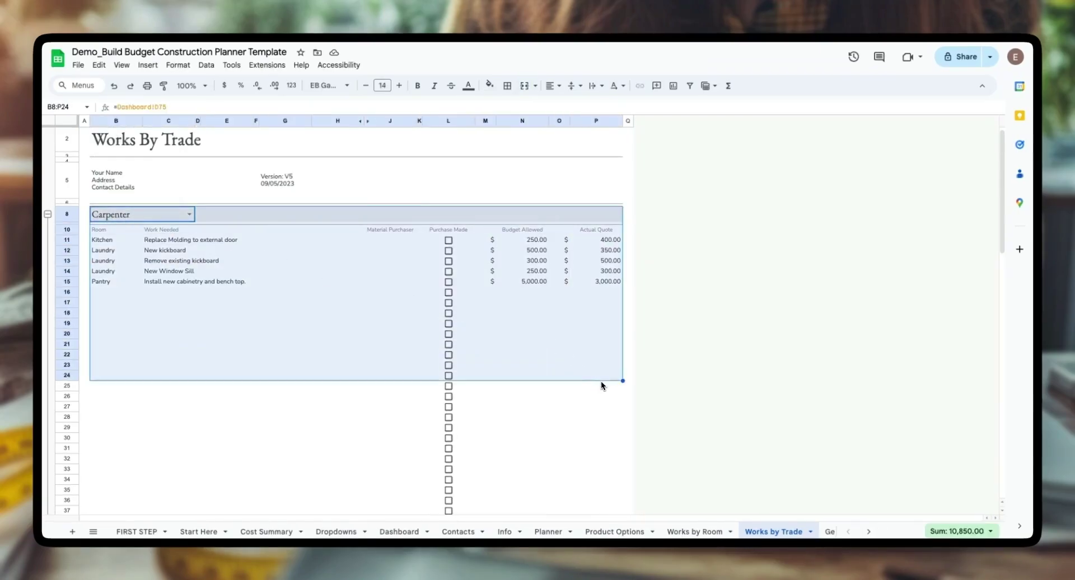
Step: Check the kitchen molding job's Carpenter trade on Works by Room, then step through carpenter actual quotes
left_click(694, 531)
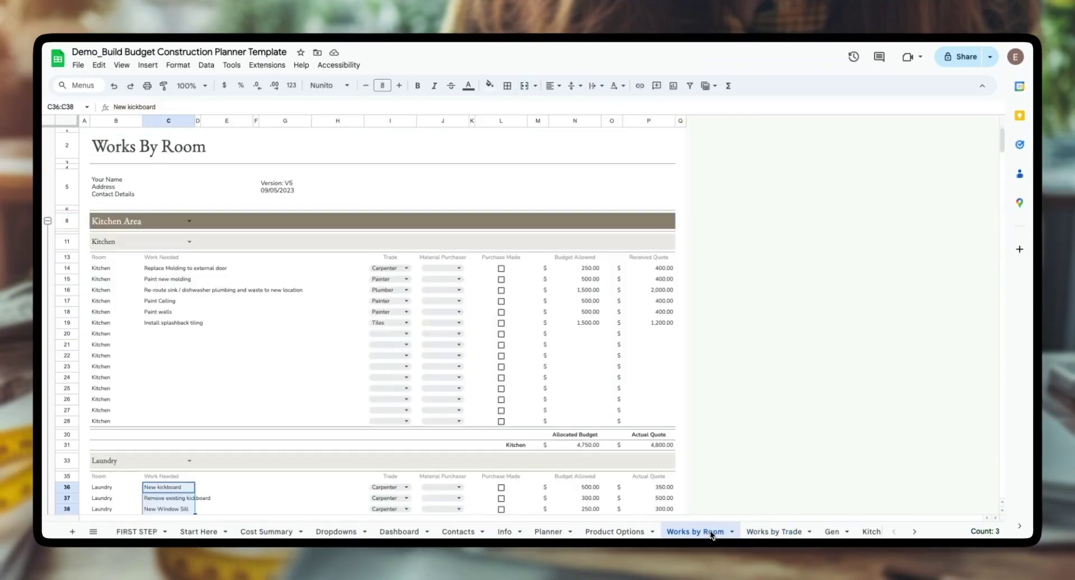
left_click(155, 272)
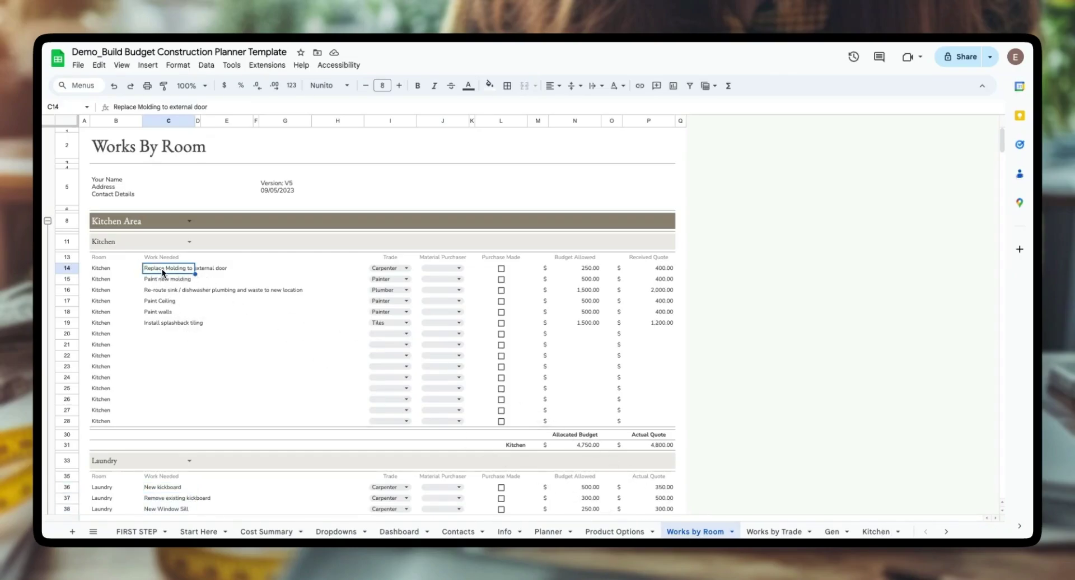
scroll(200, 336, "down", 2)
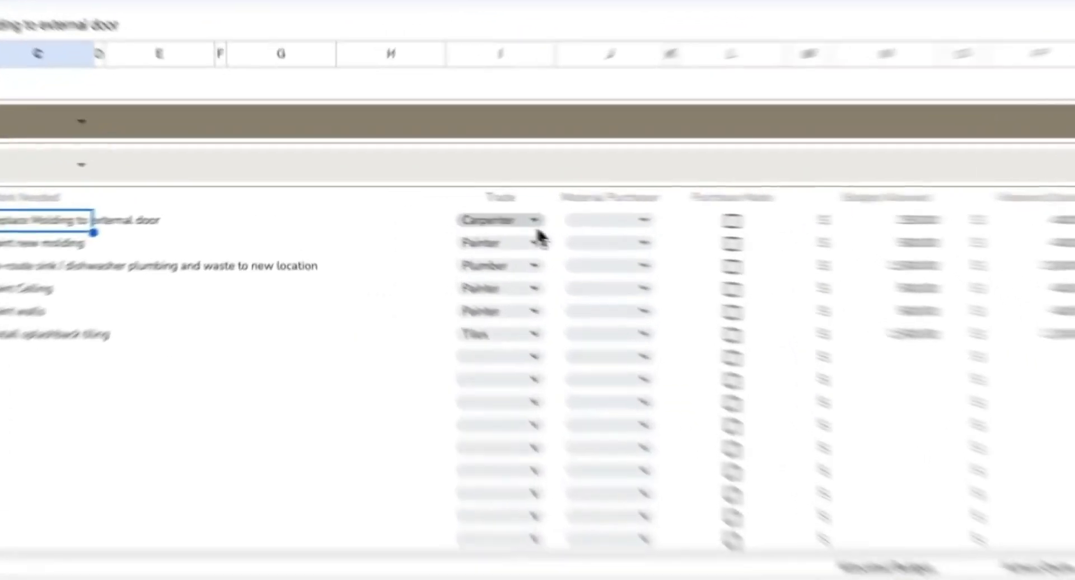
left_click(392, 200)
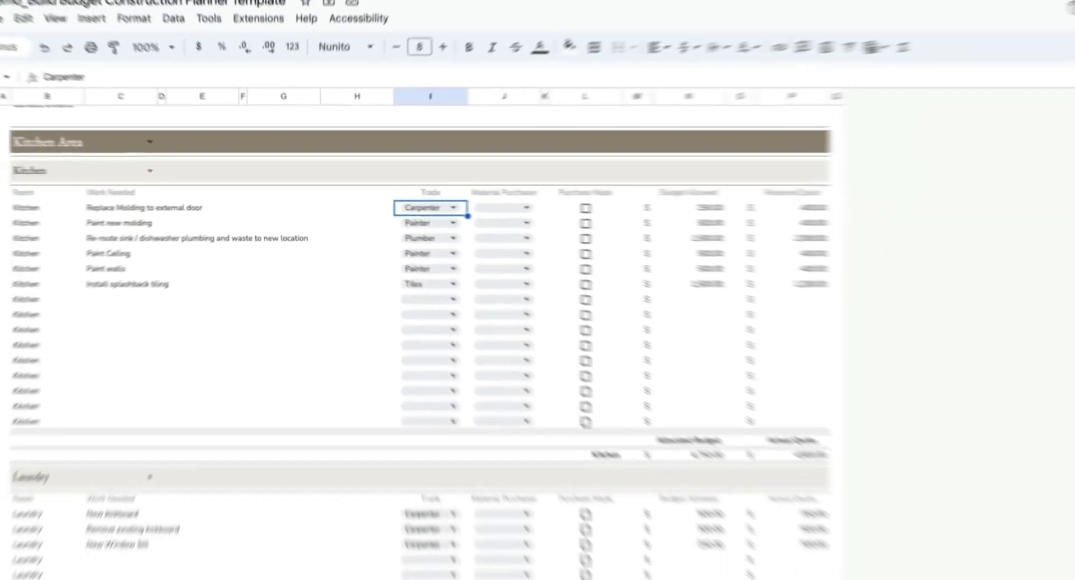
left_click(790, 544)
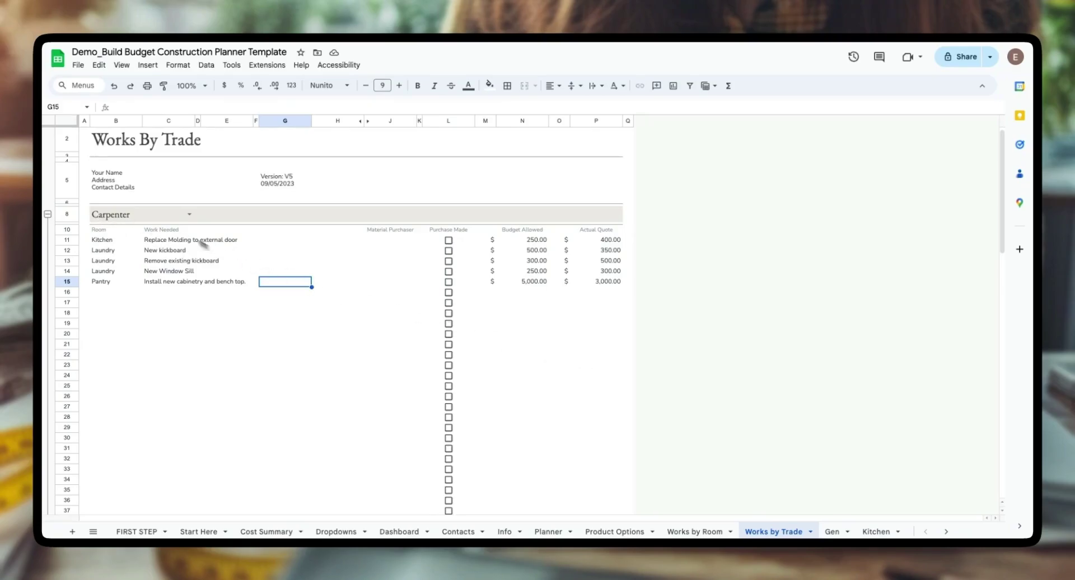
left_click(600, 243)
key("Down")
key("Down")
key("Down")
key("Down")
key("Down")
Step: Move to General Project Costs and scroll through its line-item sections
key("ctrl+shift+Page_Down")
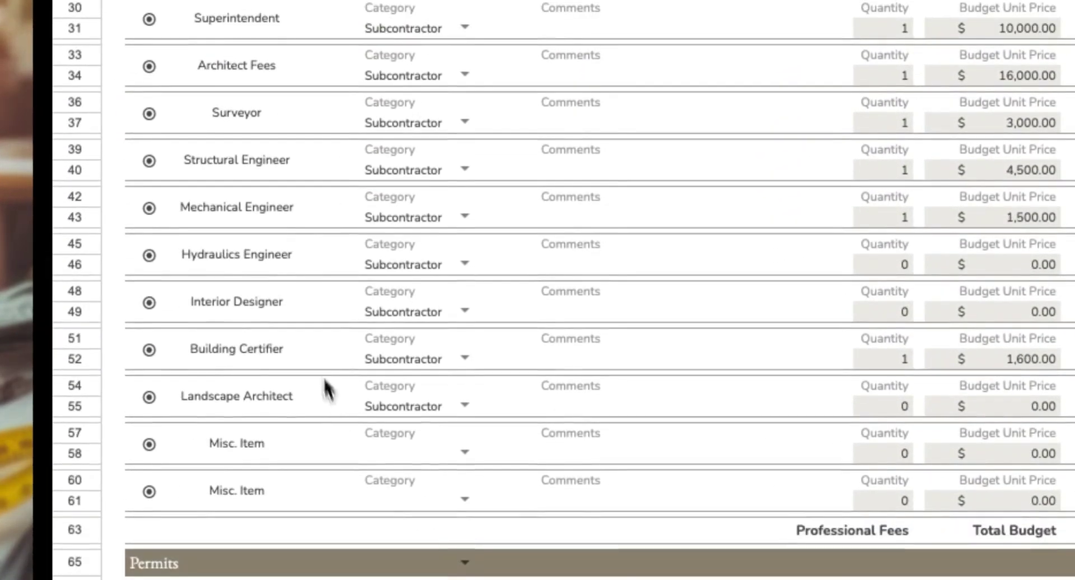
scroll(319, 319, "down", 2)
scroll(335, 327, "down", 5)
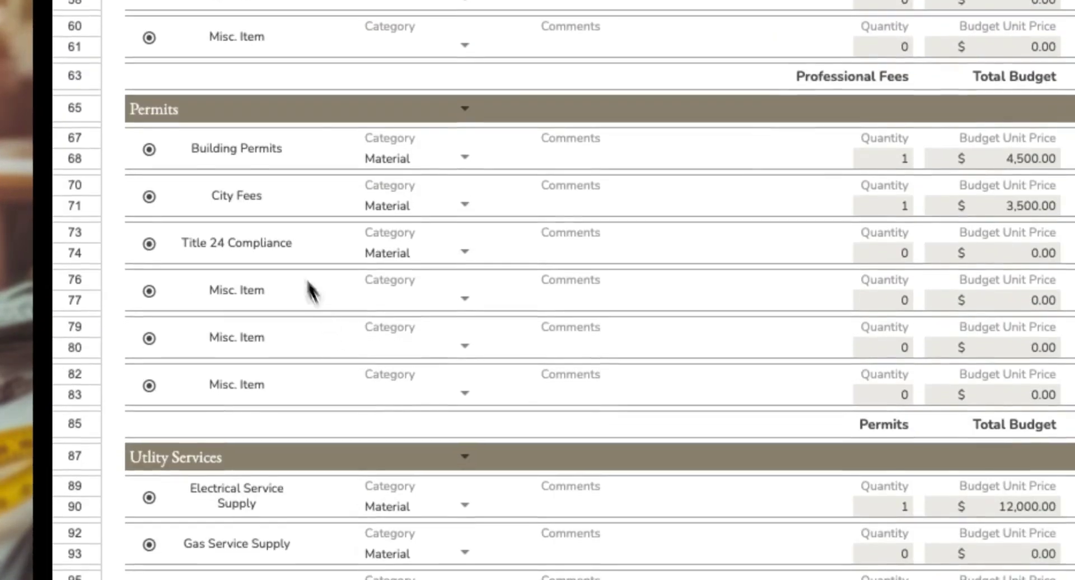
scroll(313, 370, "down", 8)
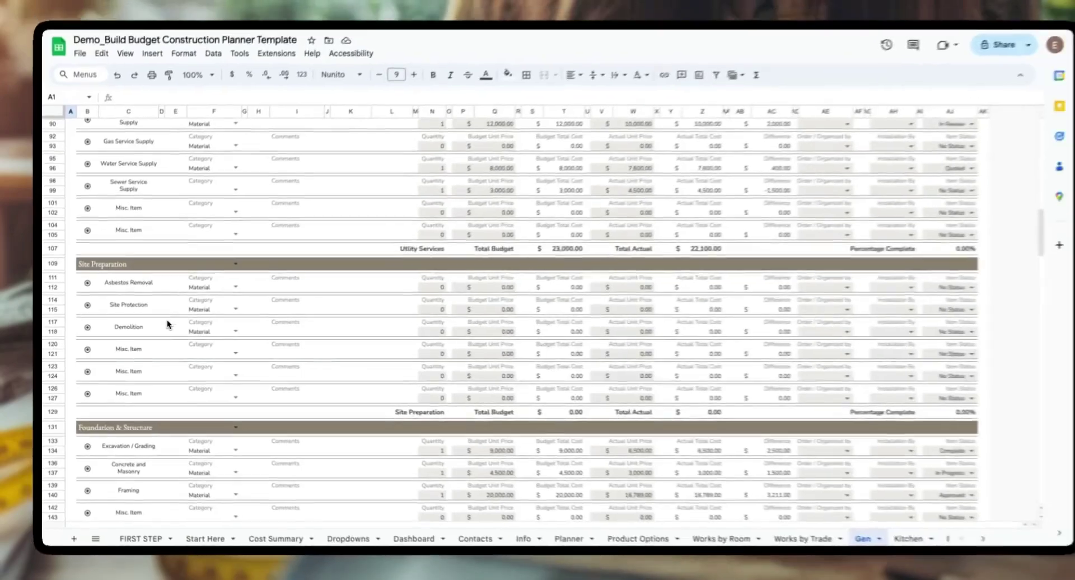
scroll(167, 323, "down", 5)
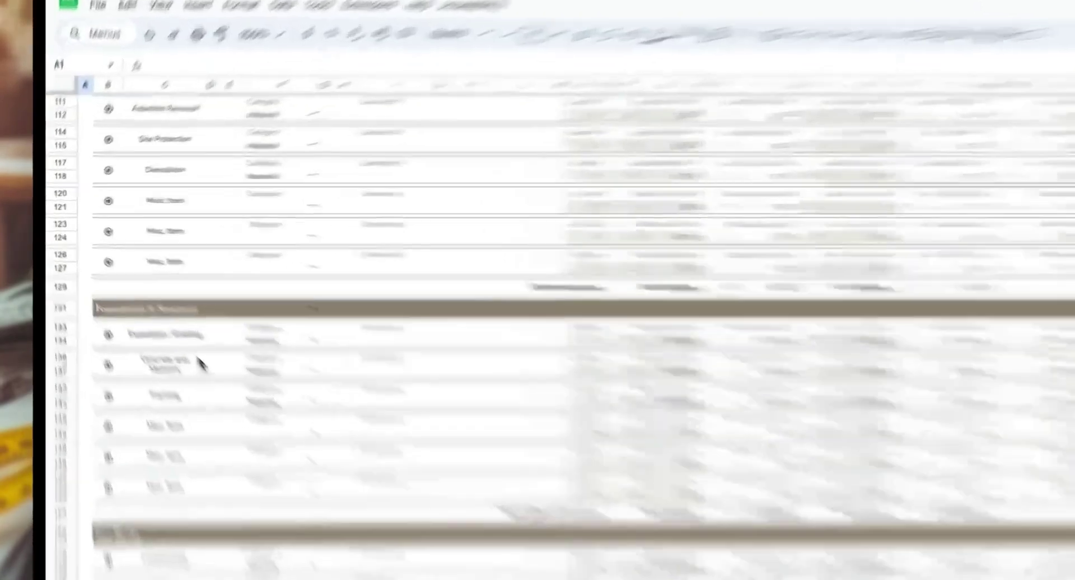
scroll(151, 314, "up", 1)
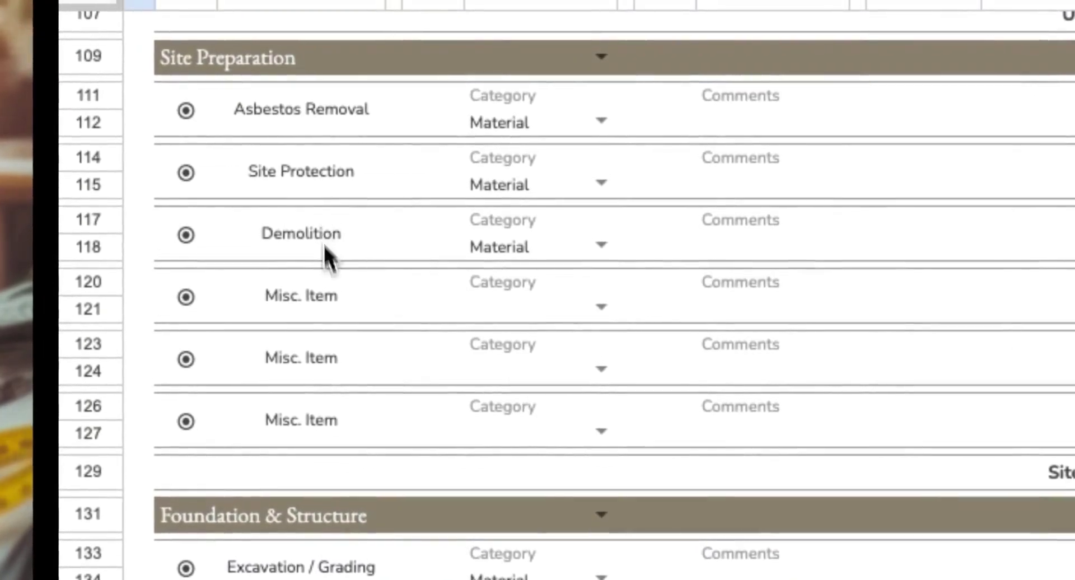
scroll(329, 207, "down", 5)
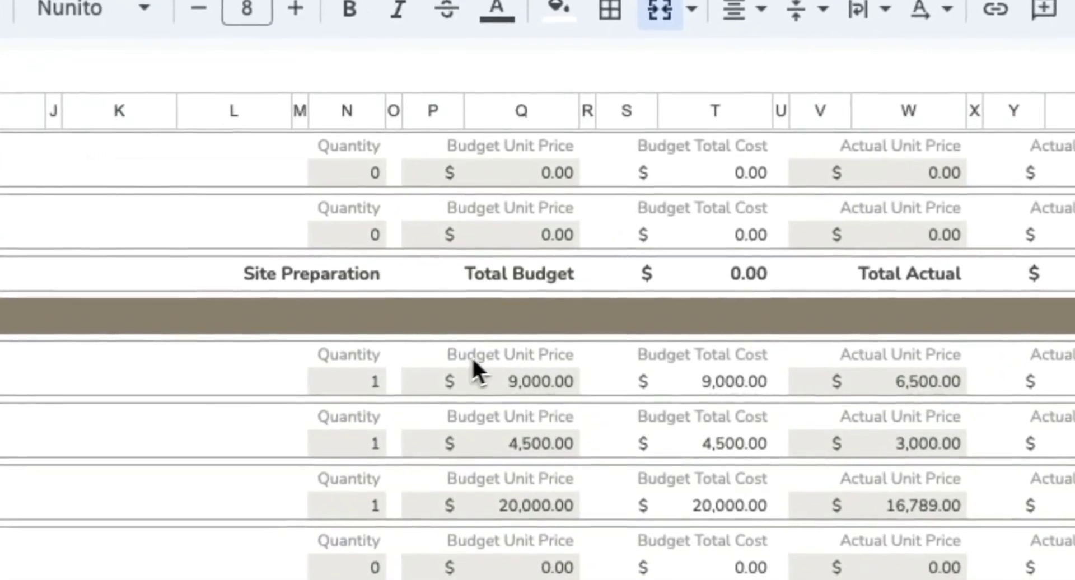
Step: Inspect the Excavation / Grading unit price, Installation By choices and Item Status choices
left_click(491, 205)
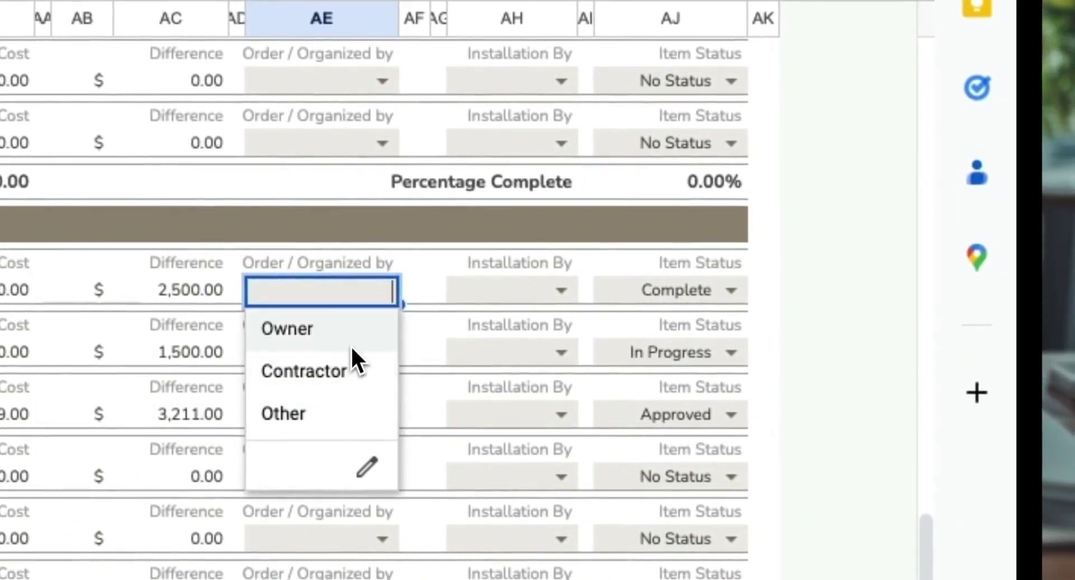
key("Tab")
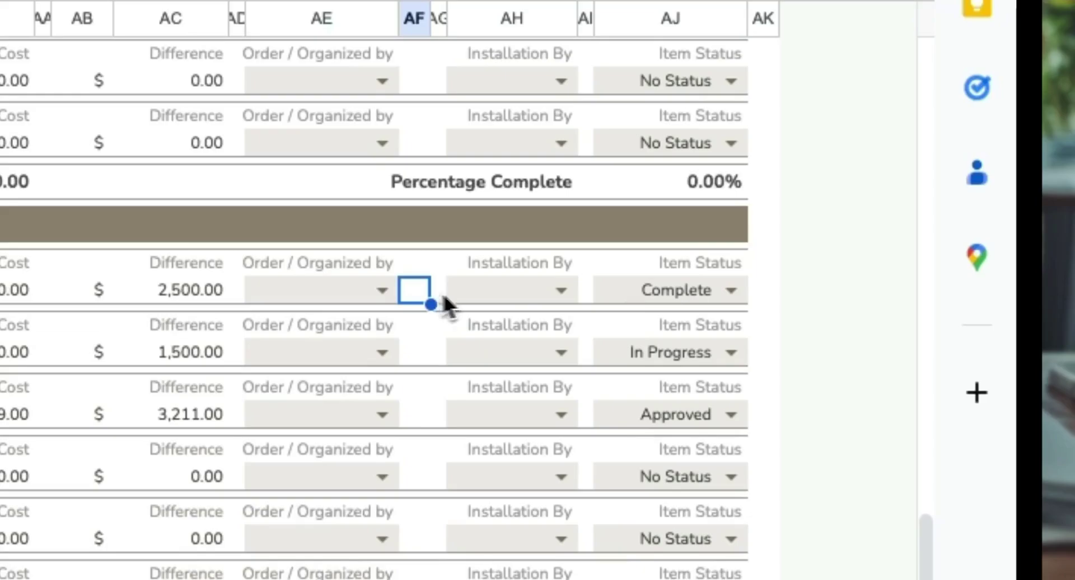
left_click(561, 290)
left_click(731, 290)
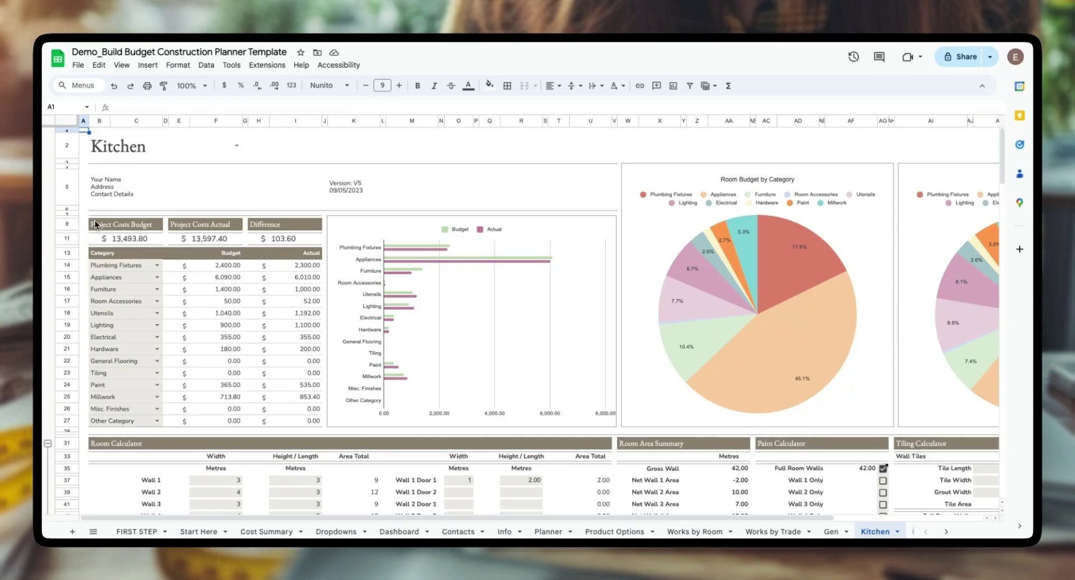
Step: Select the kitchen cost summary table and all category budgets to see their sum
left_click_drag(94, 224, 308, 421)
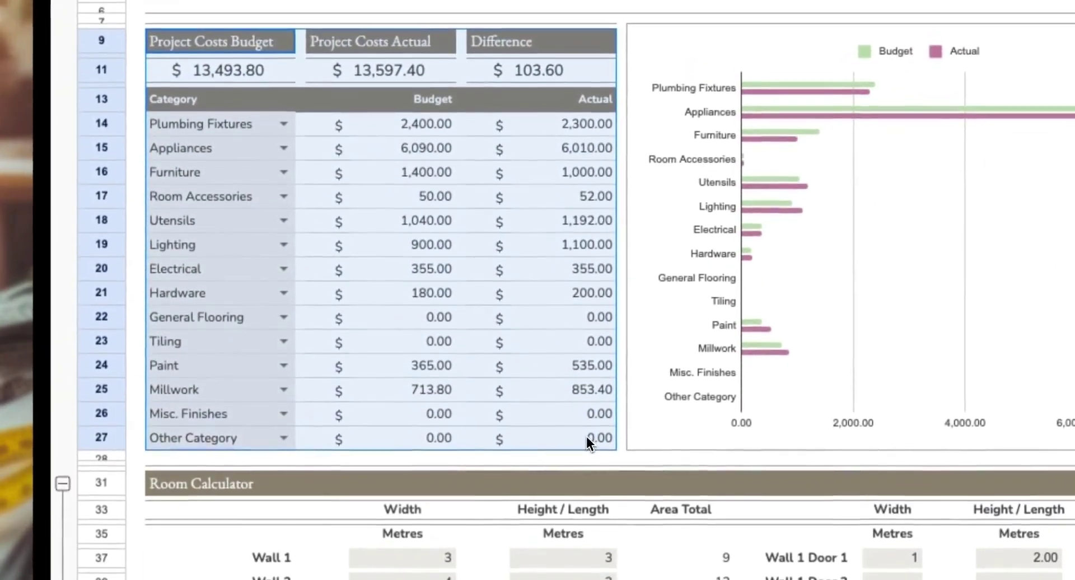
left_click_drag(403, 124, 413, 442)
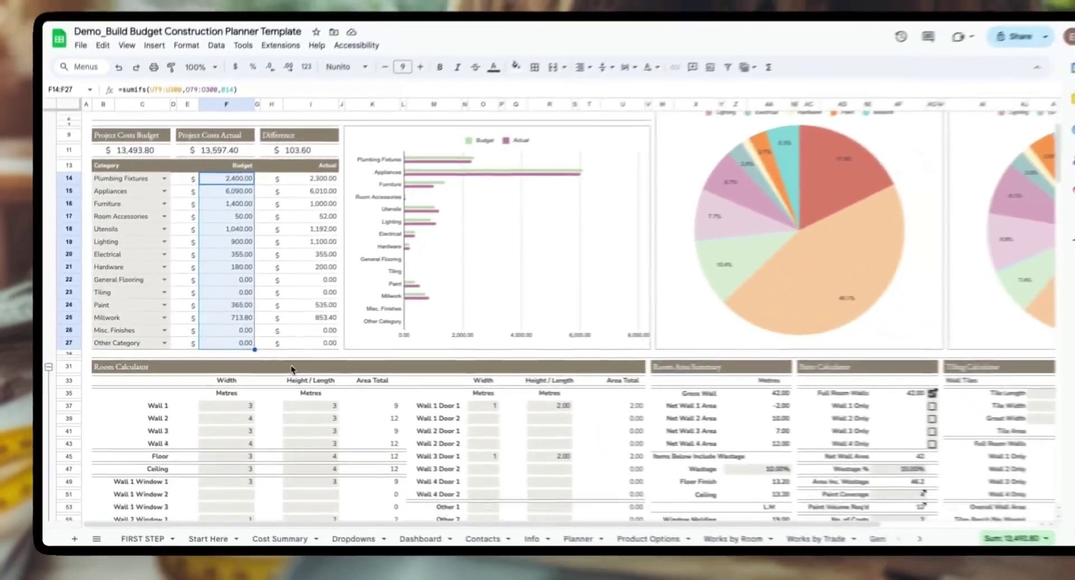
scroll(290, 369, "down", 5)
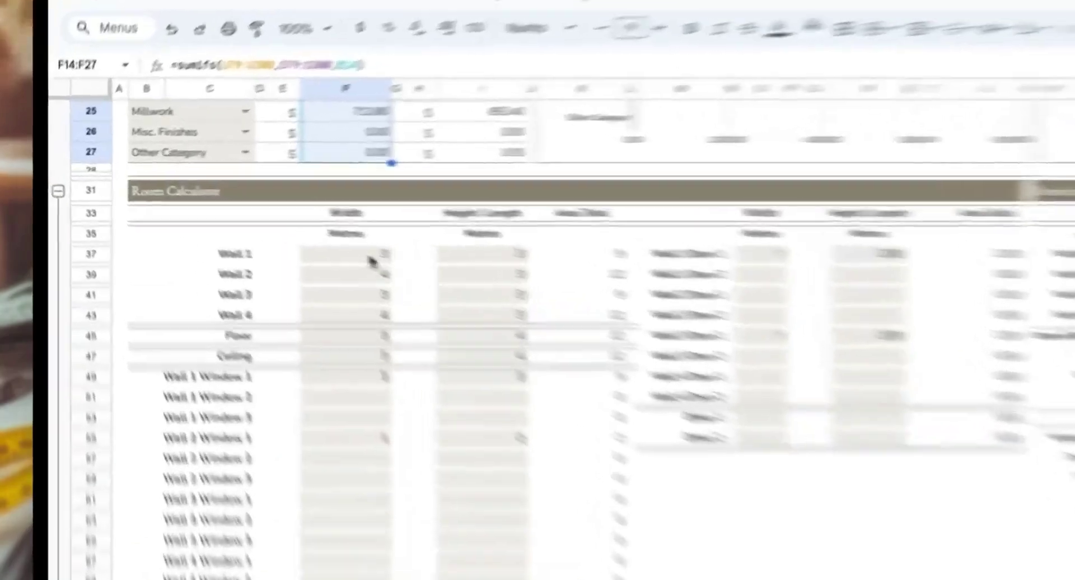
Step: Go over the Room Calculator's wall widths, Wall 1 height and Metres unit heading
left_click(230, 217)
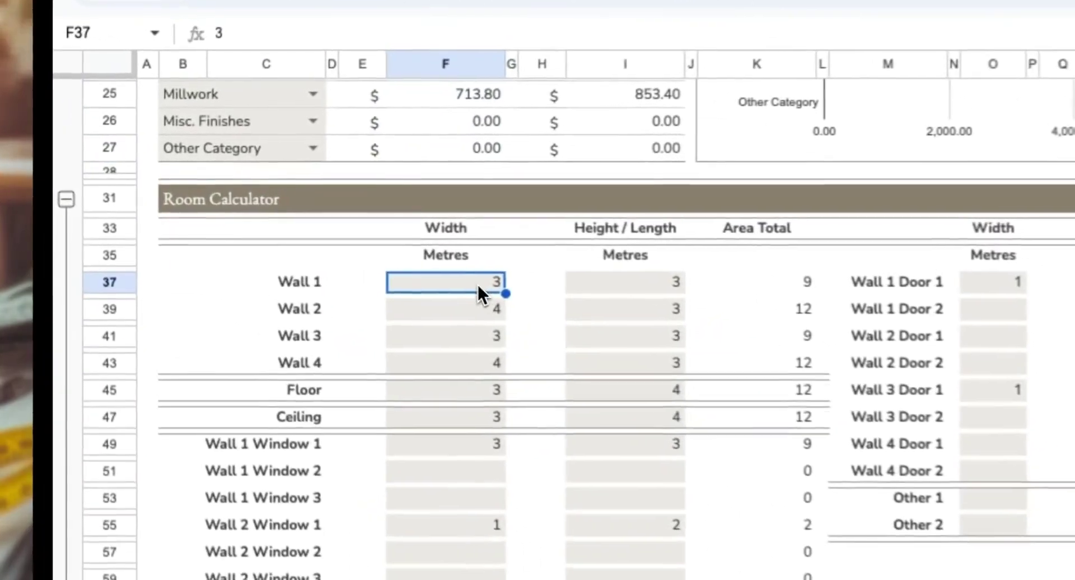
left_click(232, 229)
left_click(229, 241)
left_click(489, 374)
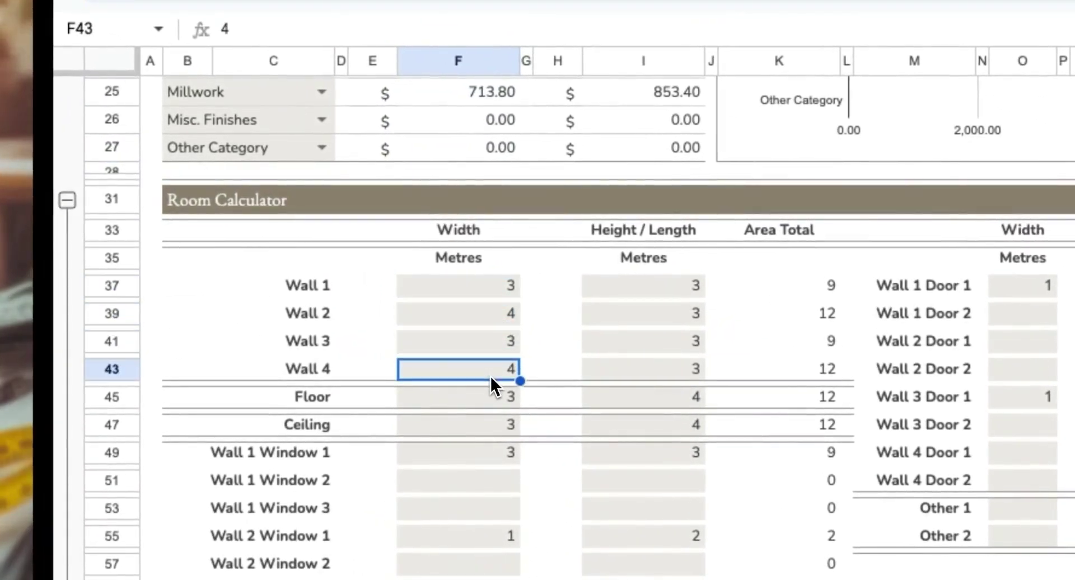
left_click(648, 294)
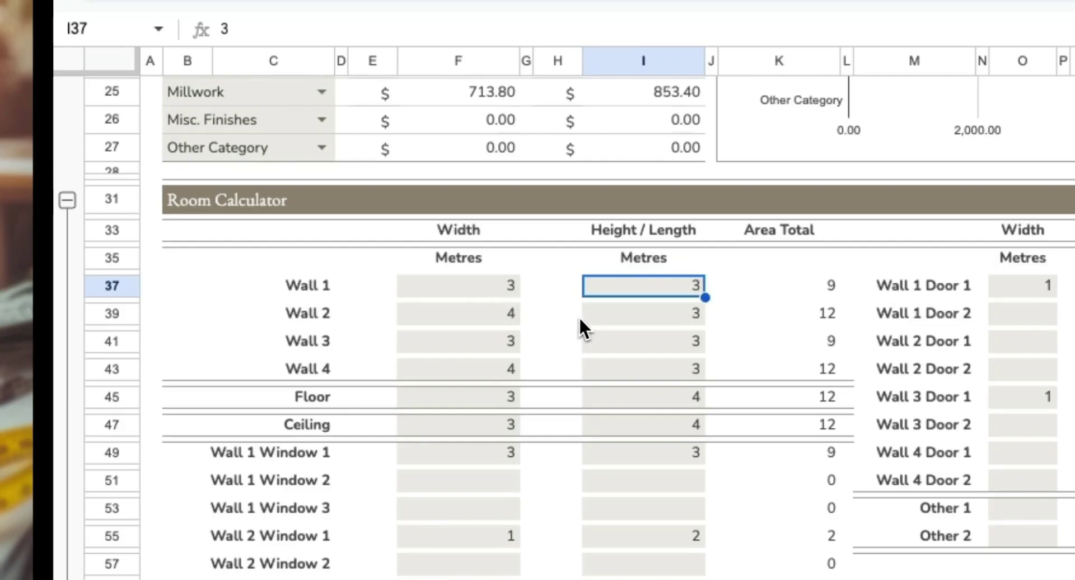
left_click(475, 263)
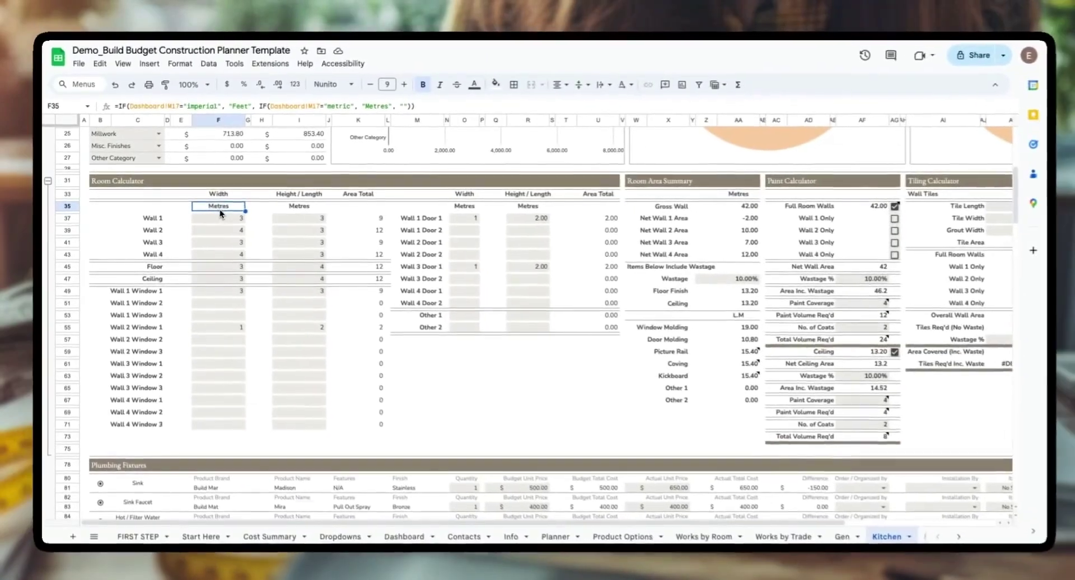
left_click(242, 224)
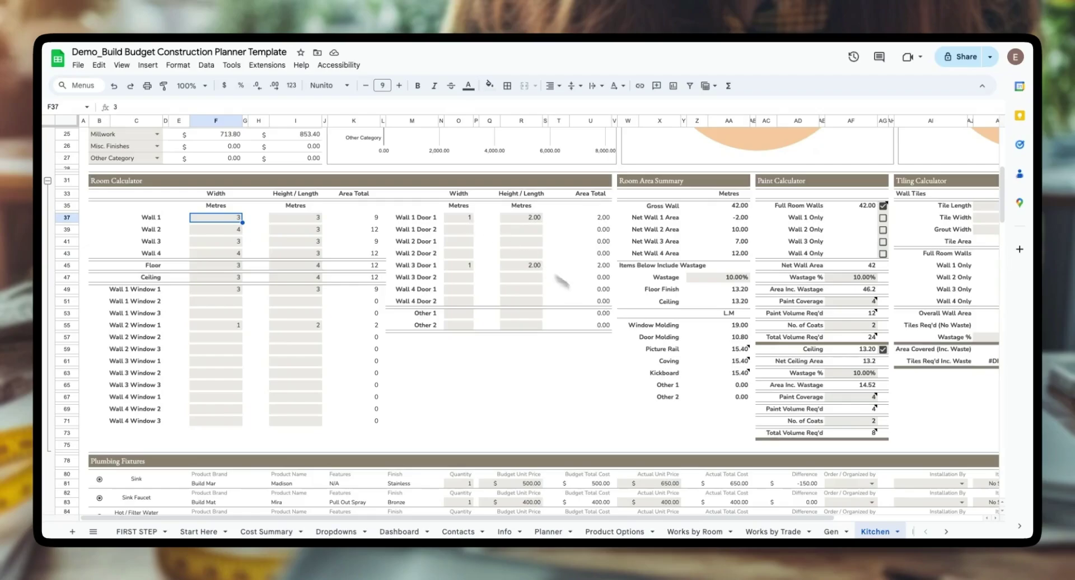
Step: Scroll across the Kitchen sheet's paint and tiling calculators
scroll(572, 289, "right", 4)
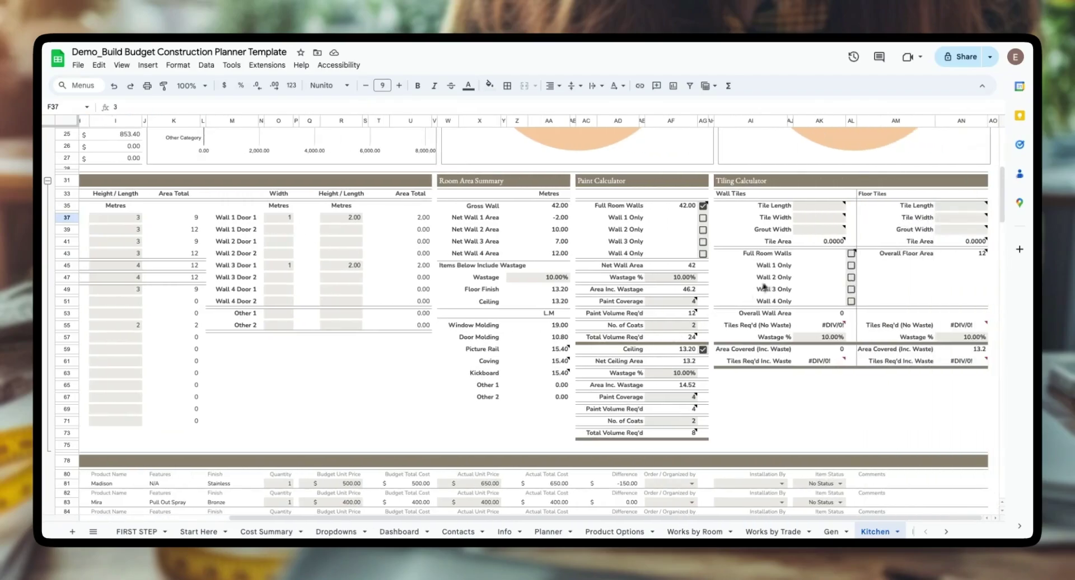
scroll(777, 274, "left", 1)
scroll(777, 275, "up", 1)
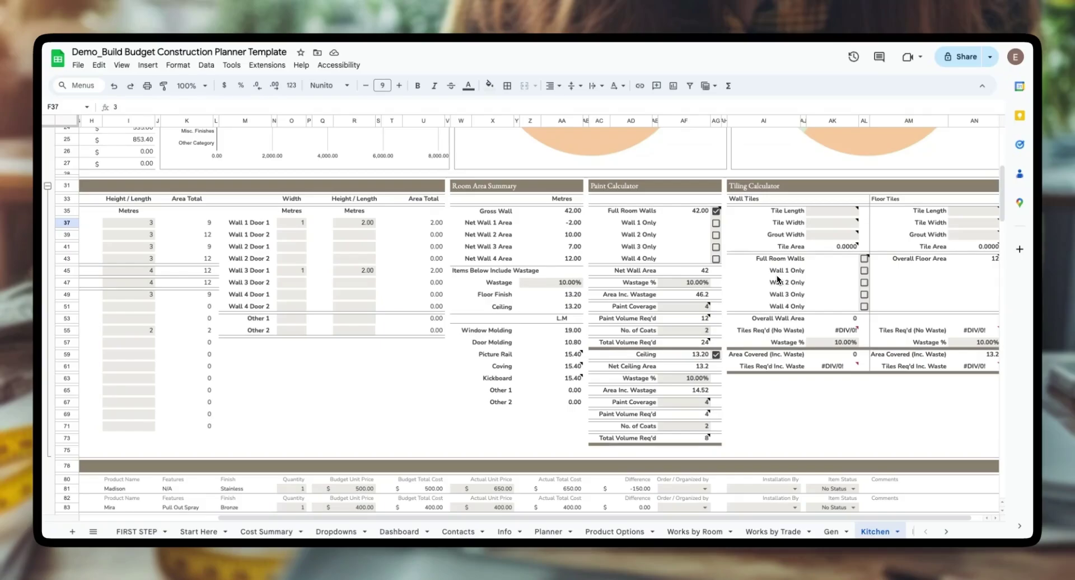
scroll(750, 288, "down", 1)
scroll(750, 288, "right", 1)
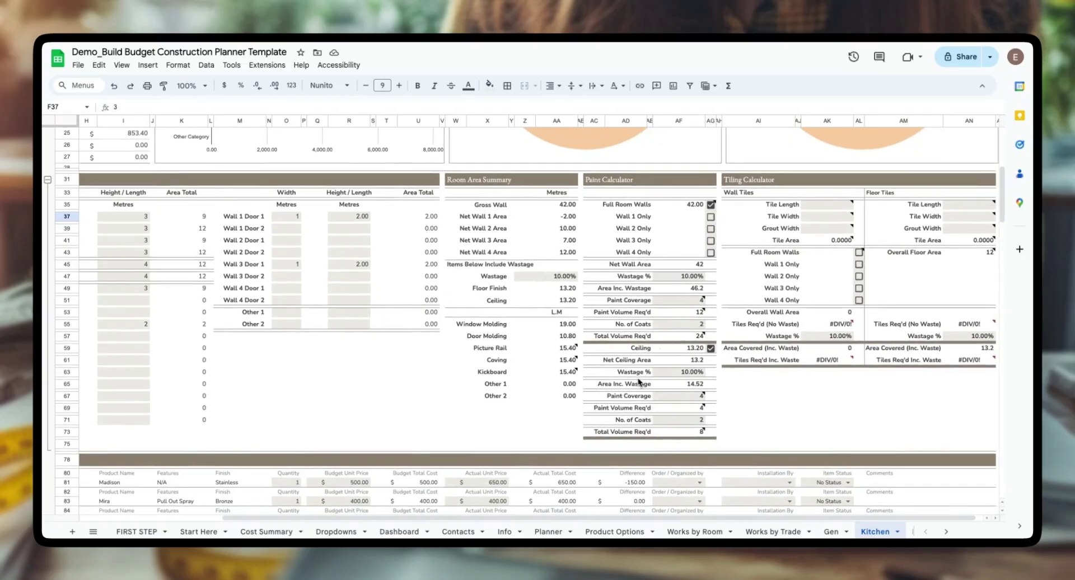
scroll(634, 373, "left", 4)
scroll(375, 371, "down", 5)
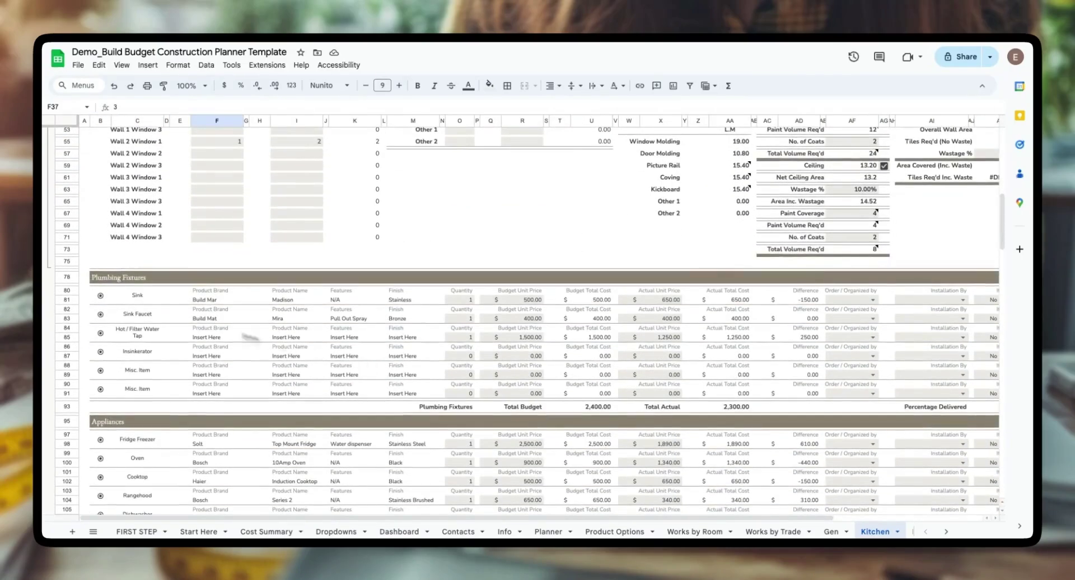
left_click(143, 295)
left_click(105, 279)
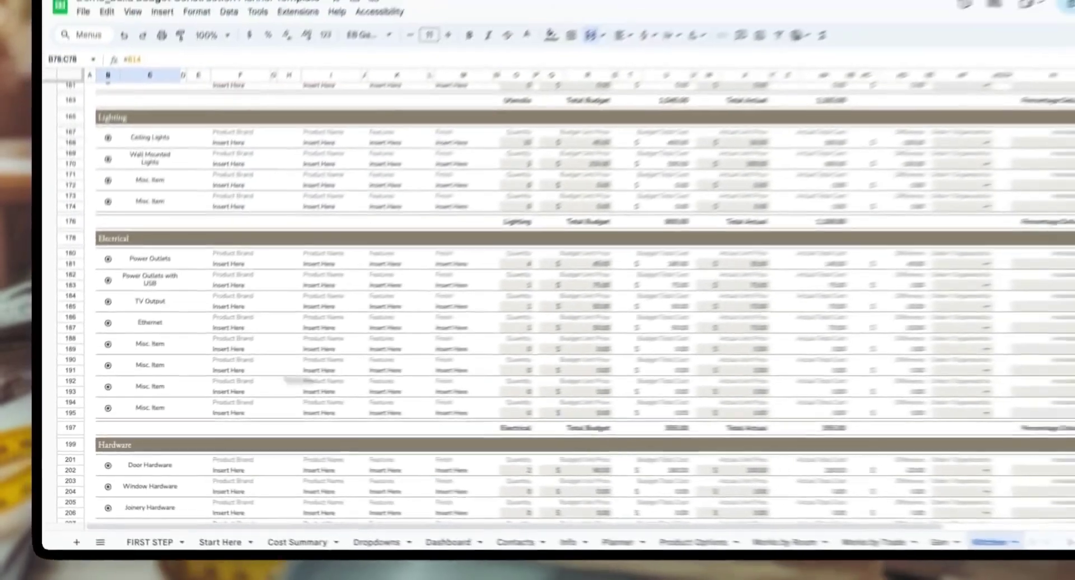
scroll(430, 284, "down", 5)
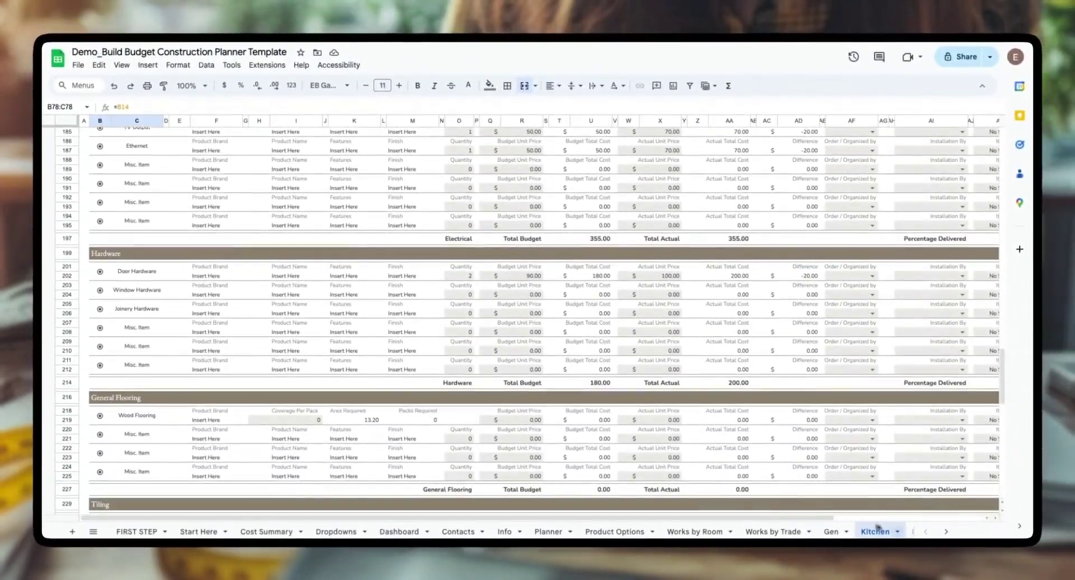
scroll(878, 529, "right", 5)
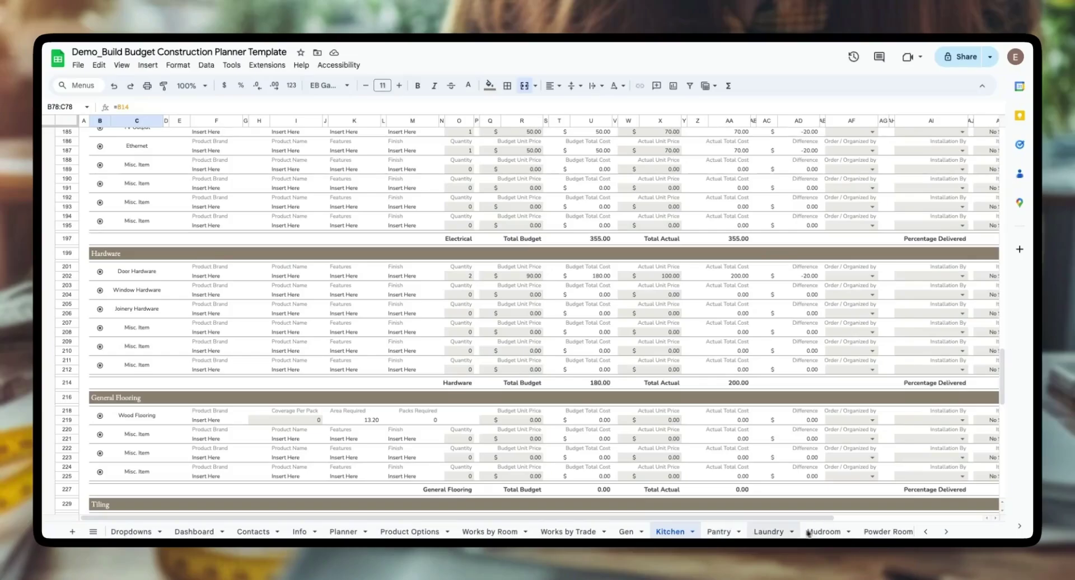
scroll(585, 434, "down", 1)
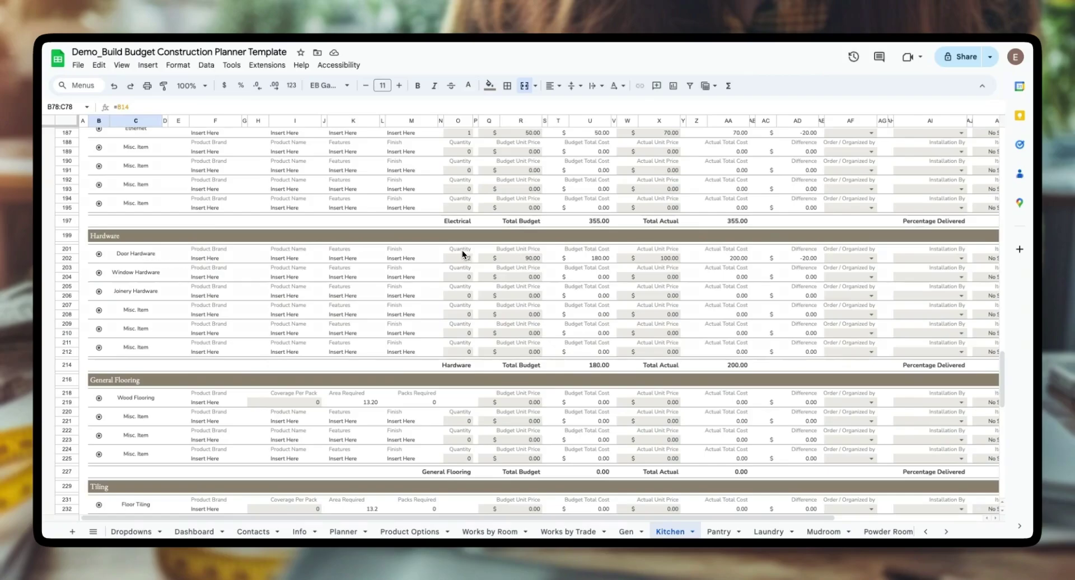
left_click_drag(465, 255, 464, 261)
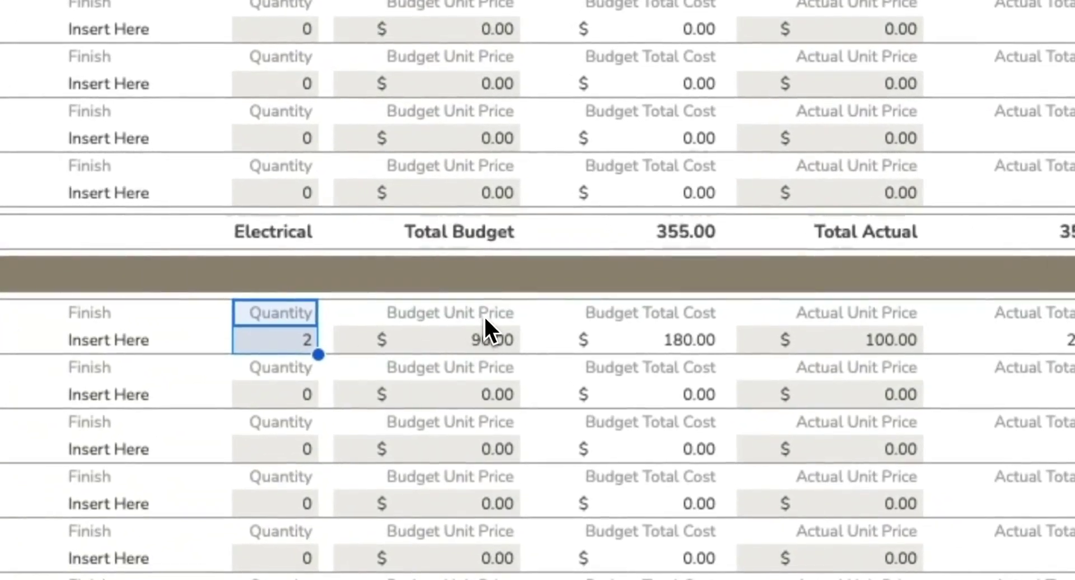
left_click_drag(483, 314, 483, 334)
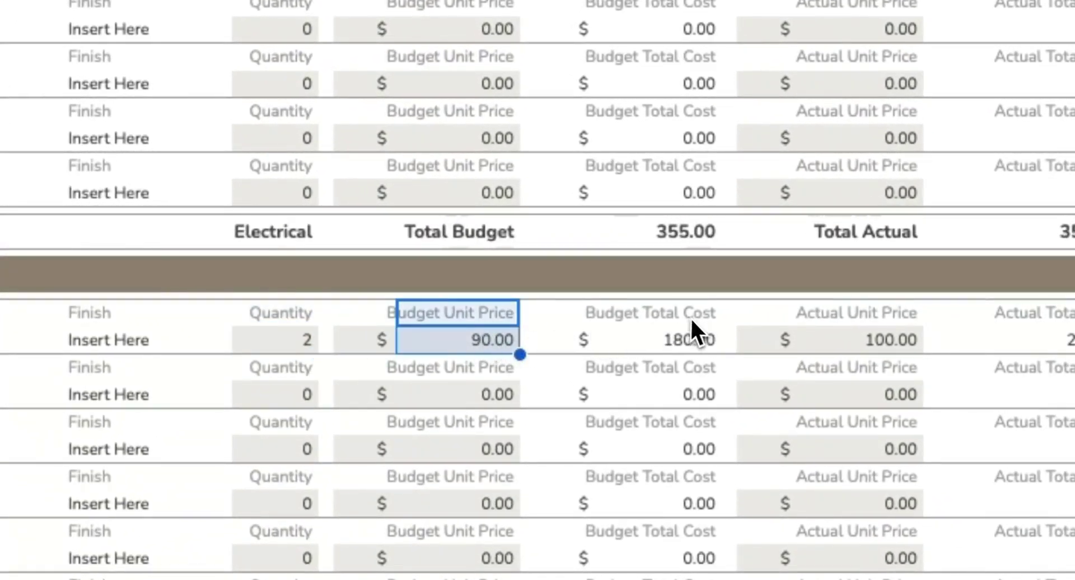
left_click_drag(699, 313, 710, 352)
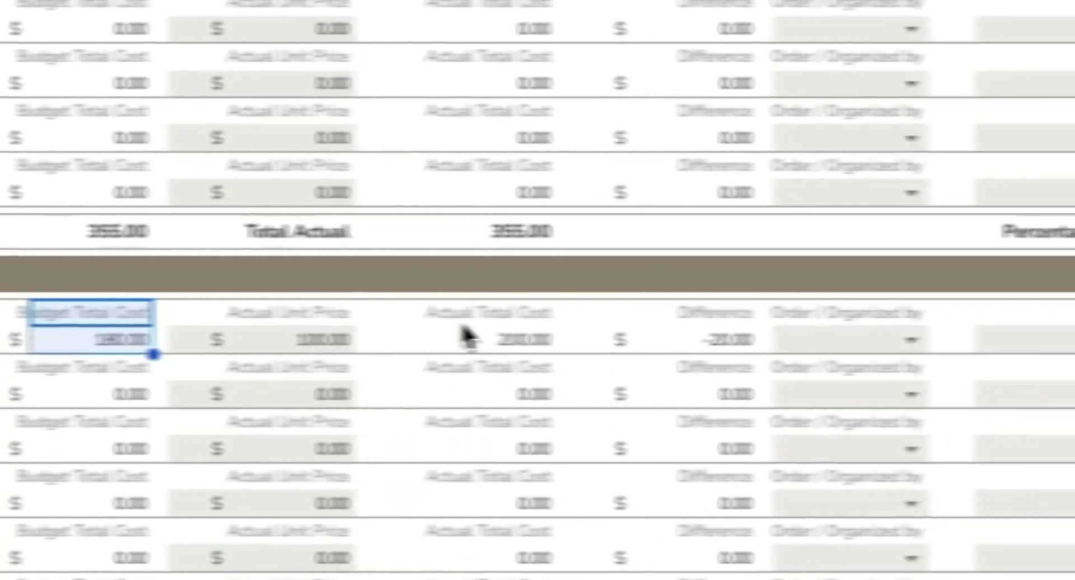
left_click_drag(1033, 322, 1058, 342)
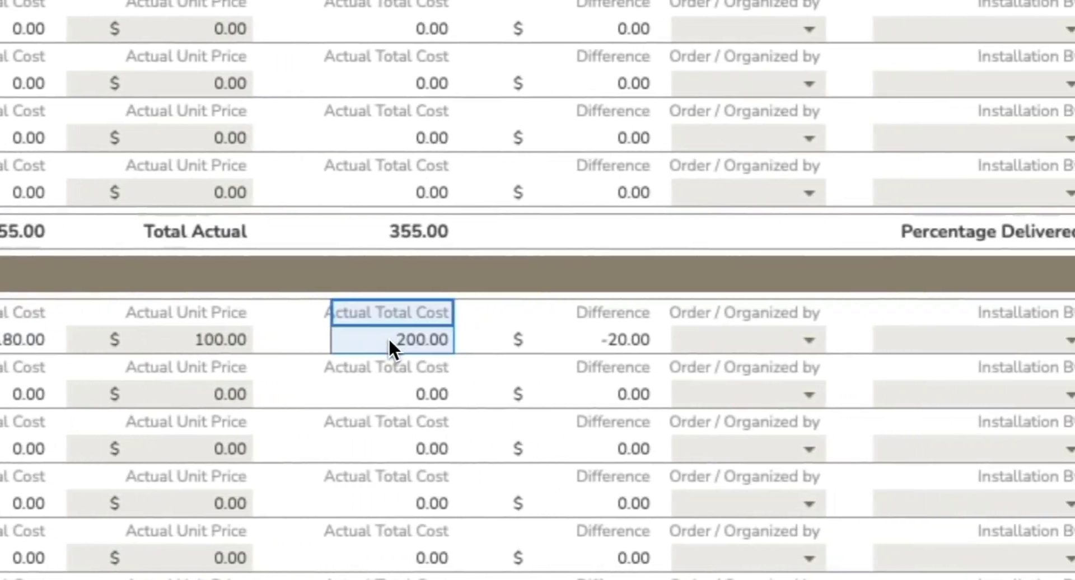
left_click(217, 320)
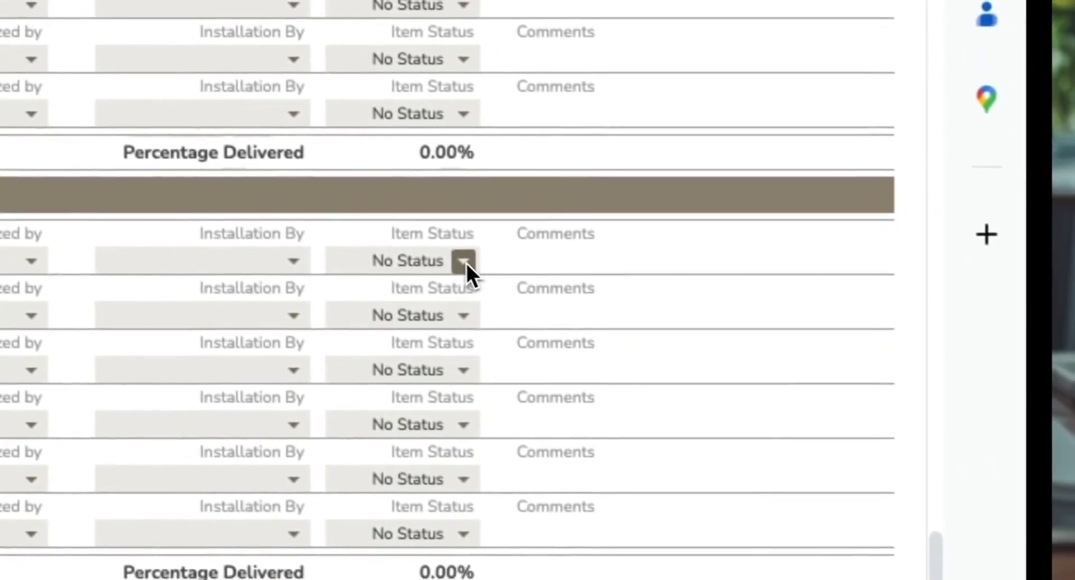
left_click(549, 289)
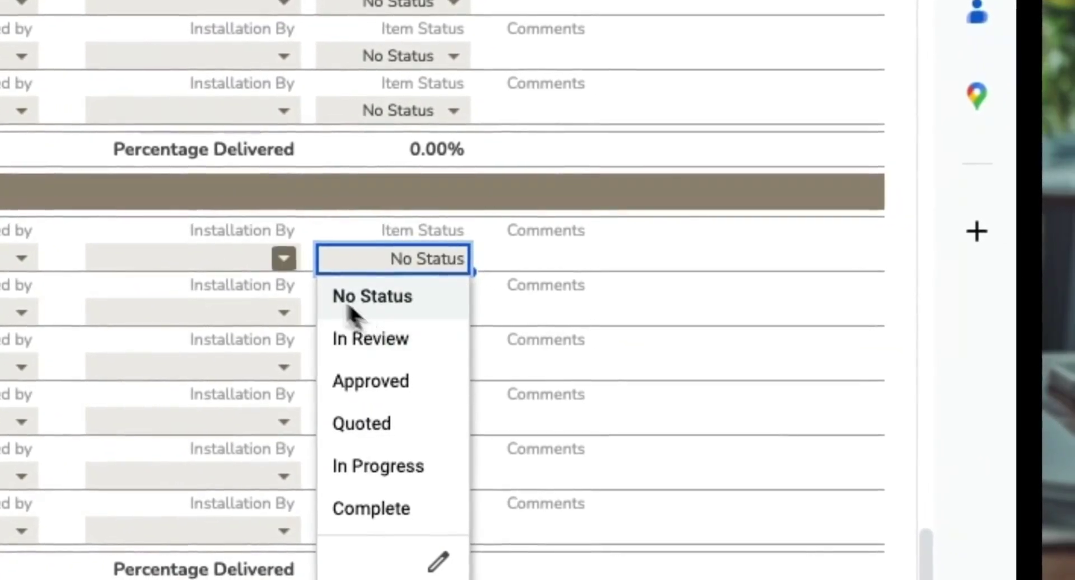
left_click(290, 261)
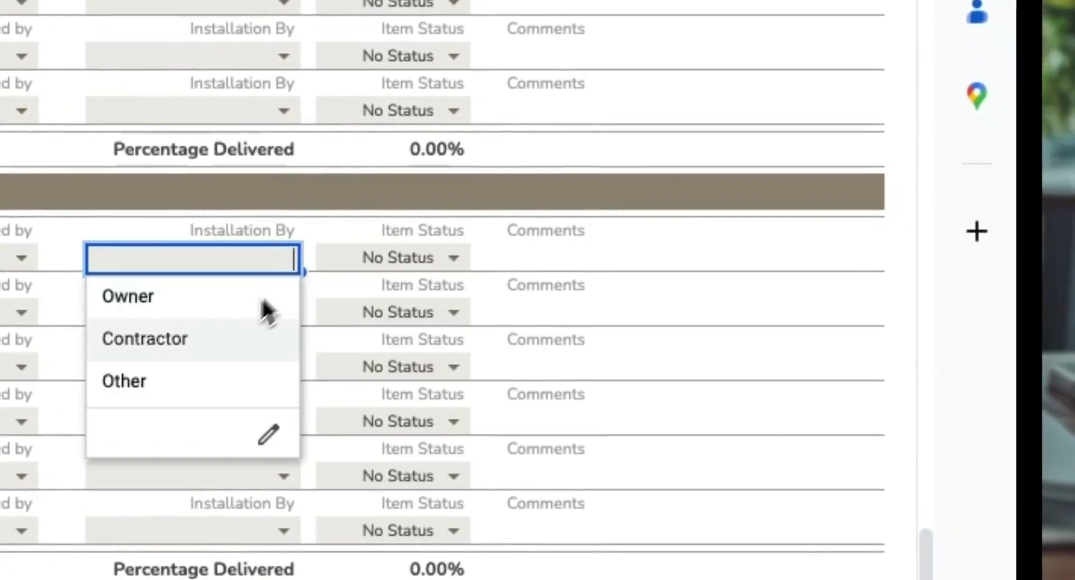
left_click(544, 258)
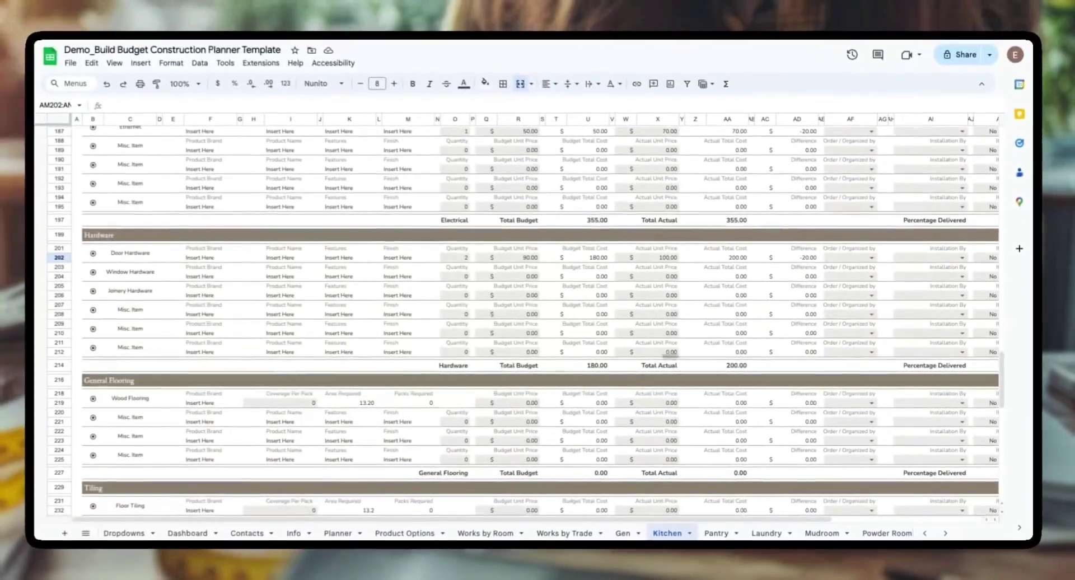
Step: Check the Kitchen SUM totals in C11 and F11 ($13,597.40 actual) and view the cost charts
scroll(563, 355, "up", 20)
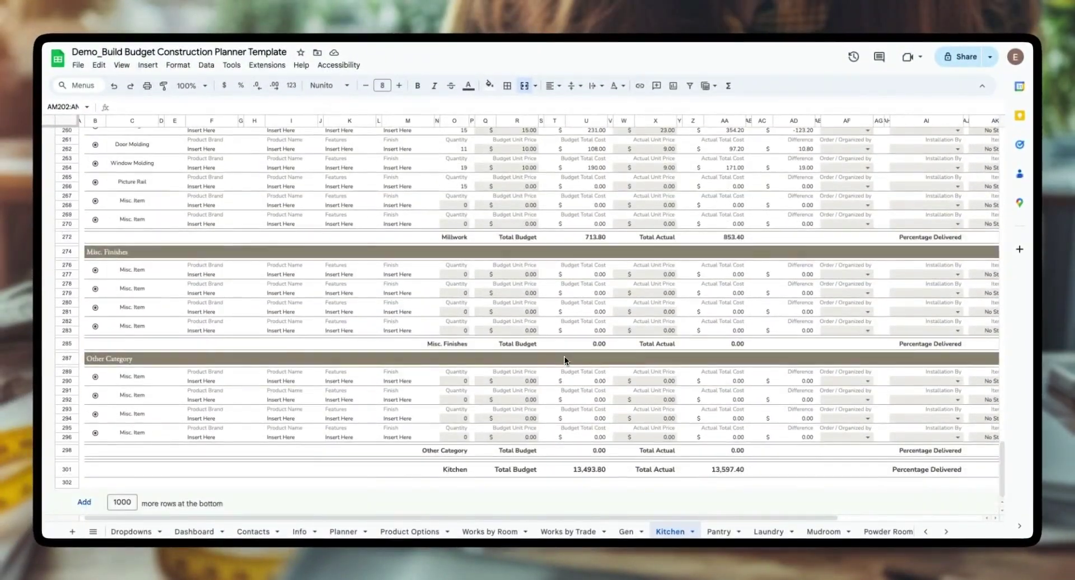
scroll(623, 396, "down", 10)
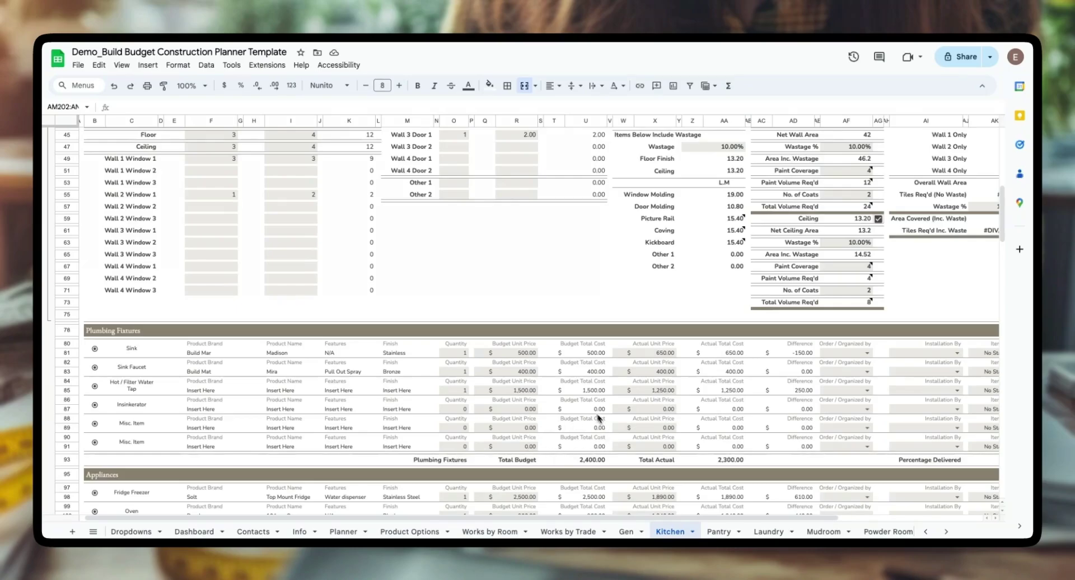
scroll(559, 395, "up", 5)
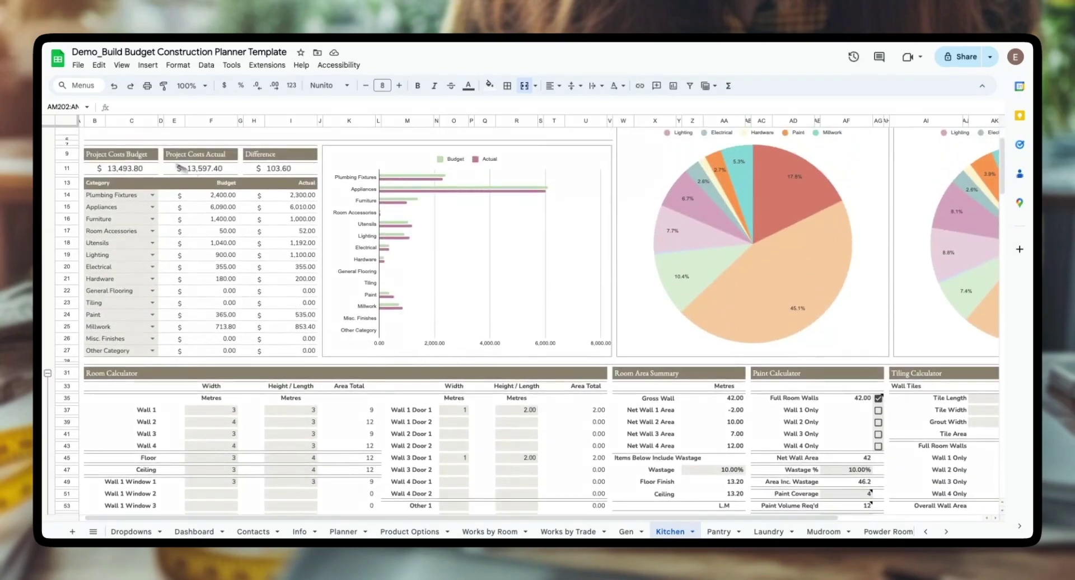
scroll(147, 261, "up", 2)
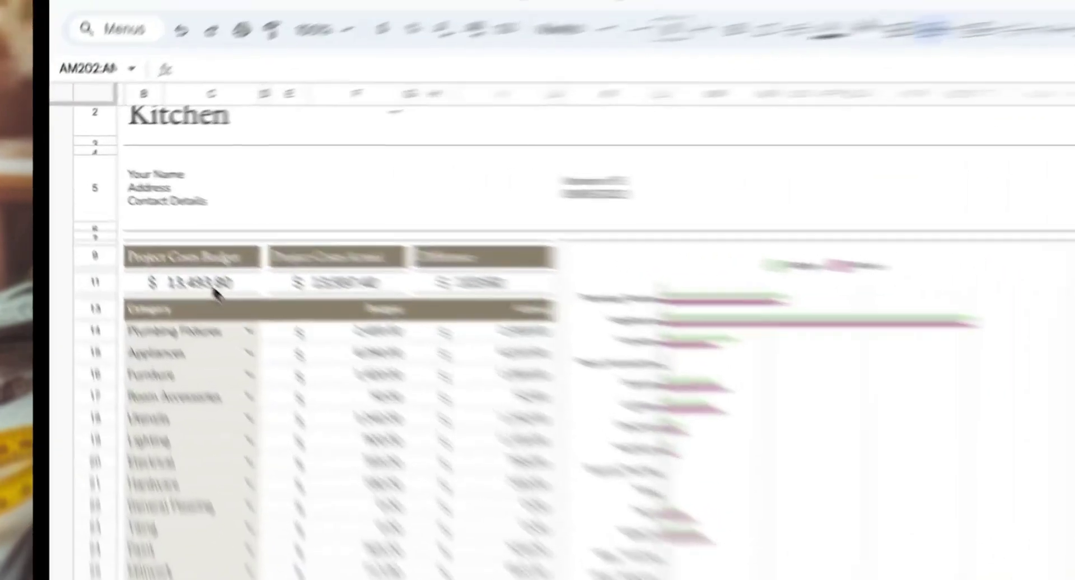
left_click(125, 224)
left_click(207, 224)
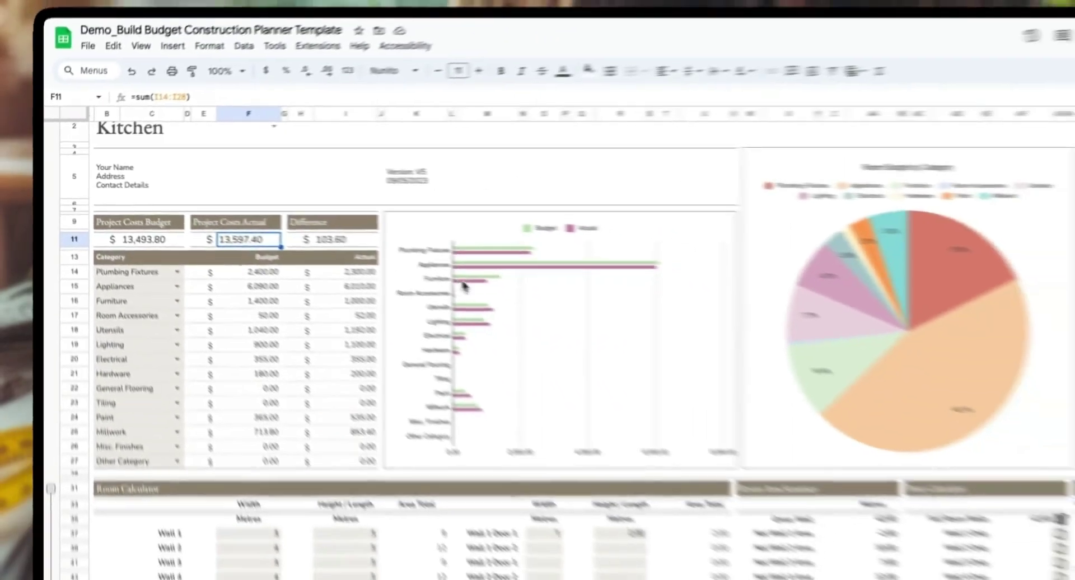
scroll(432, 268, "right", 5)
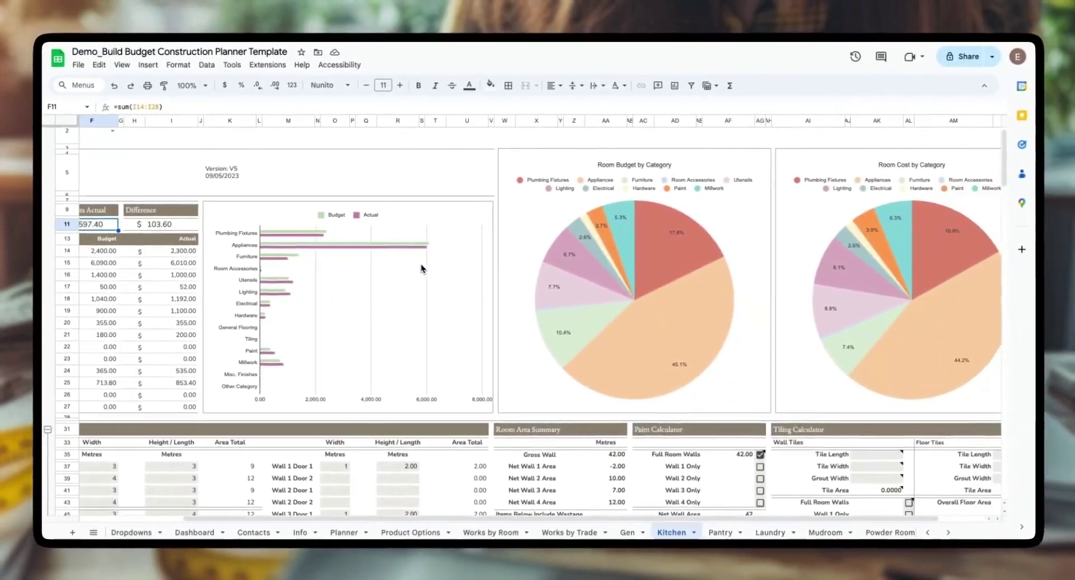
scroll(421, 268, "right", 2)
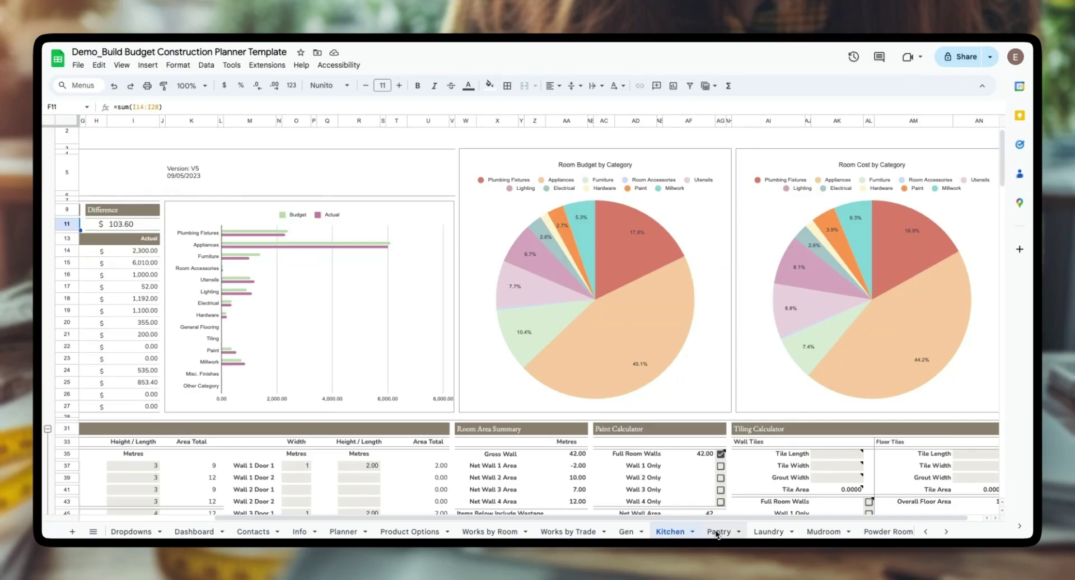
scroll(725, 535, "right", 6)
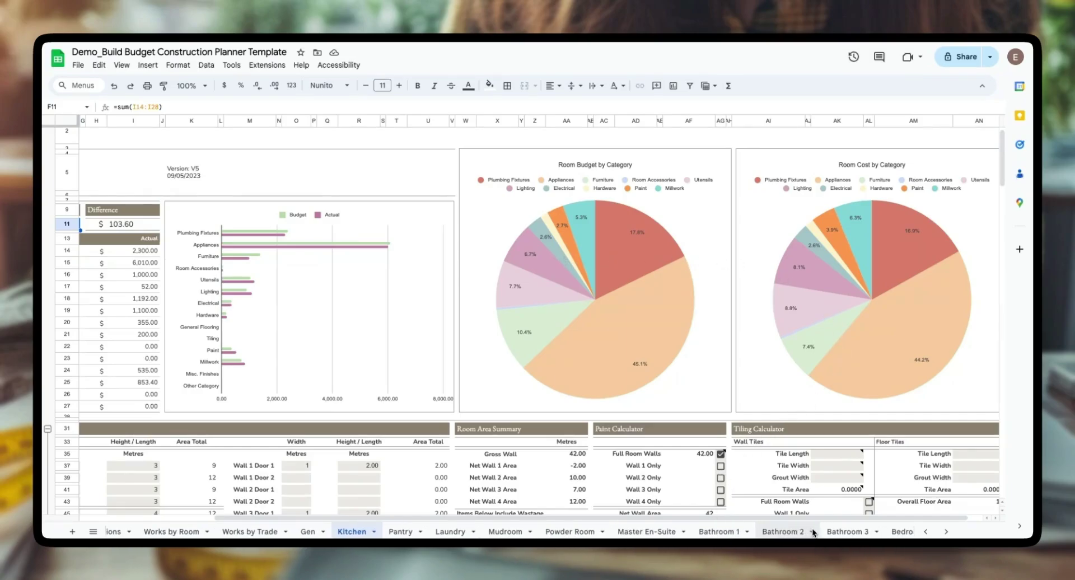
scroll(814, 532, "right", 1)
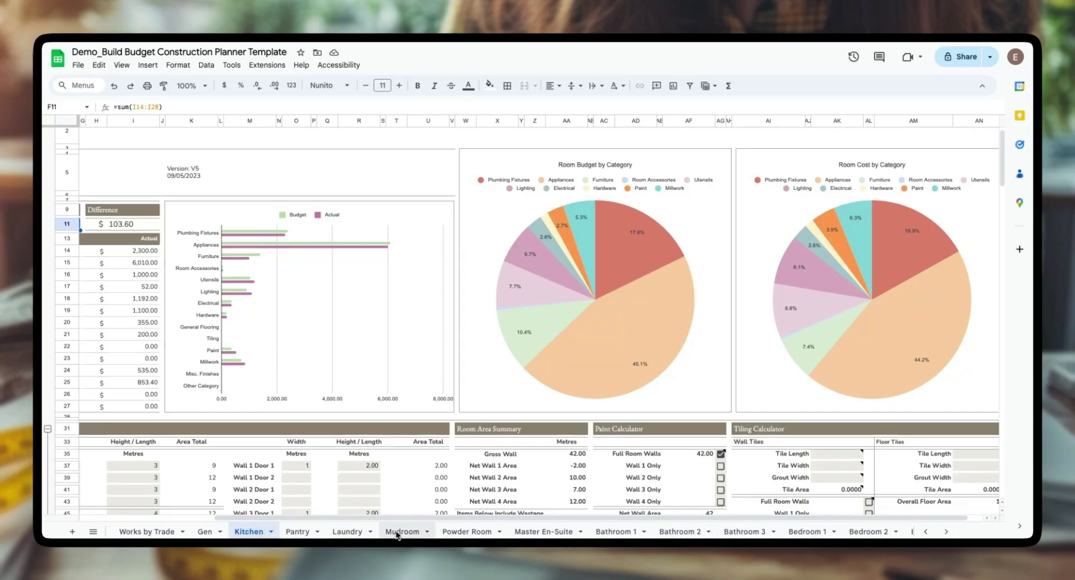
scroll(448, 534, "right", 2)
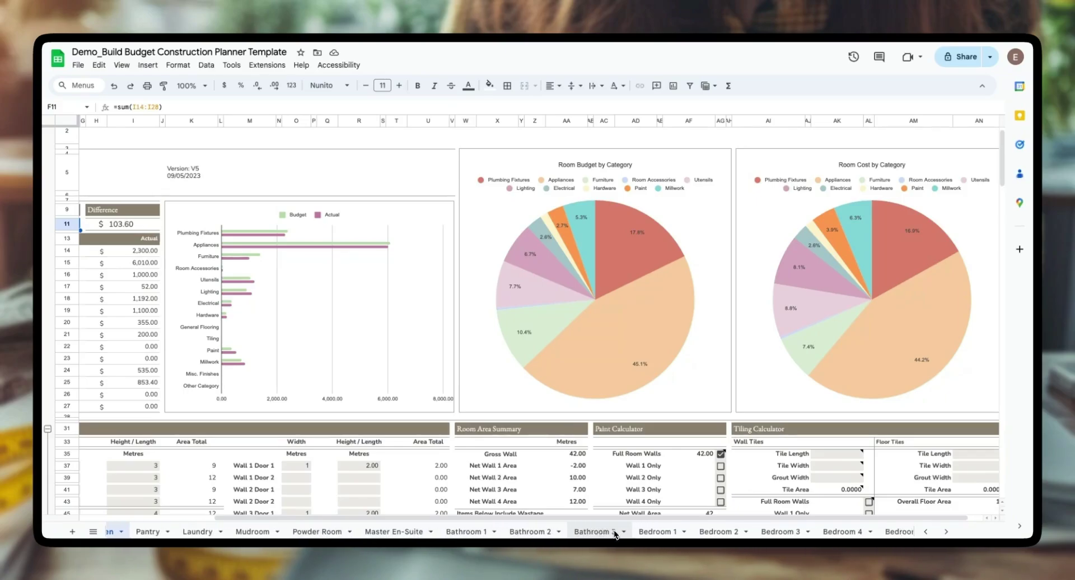
scroll(615, 529, "right", 5)
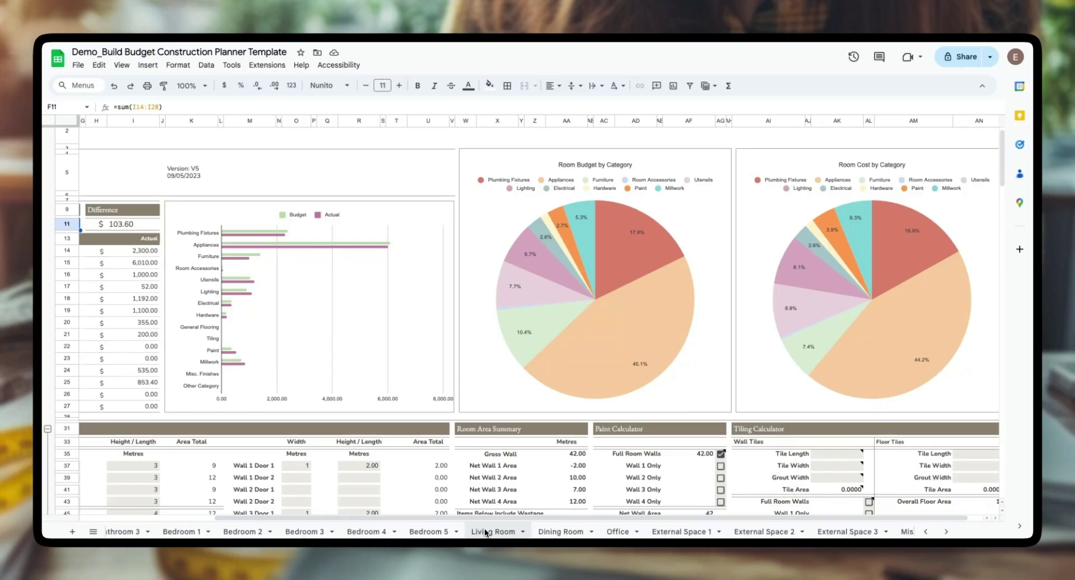
scroll(559, 530, "right", 2)
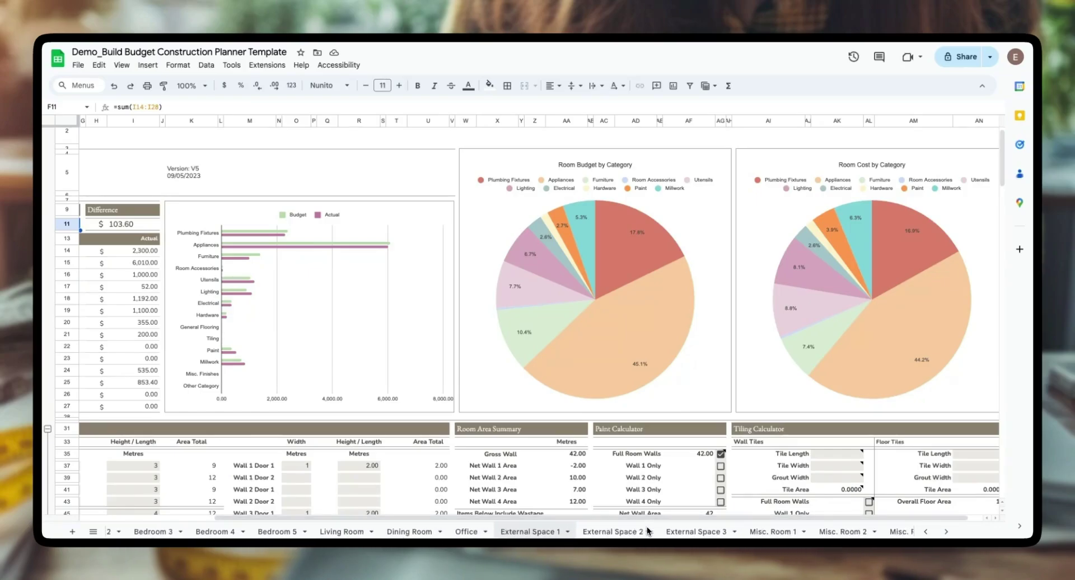
scroll(649, 530, "right", 1)
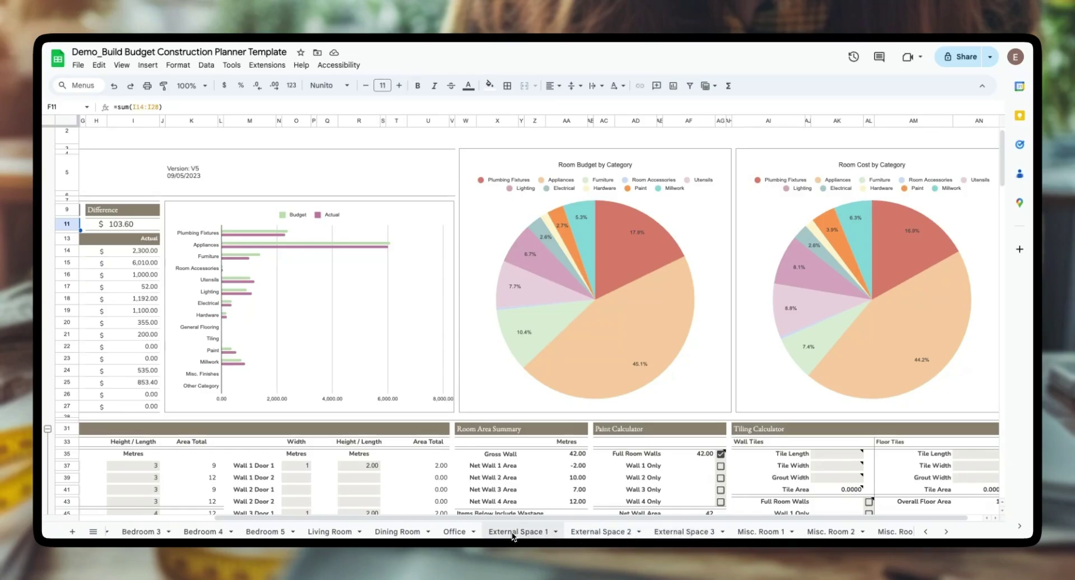
scroll(616, 531, "right", 1)
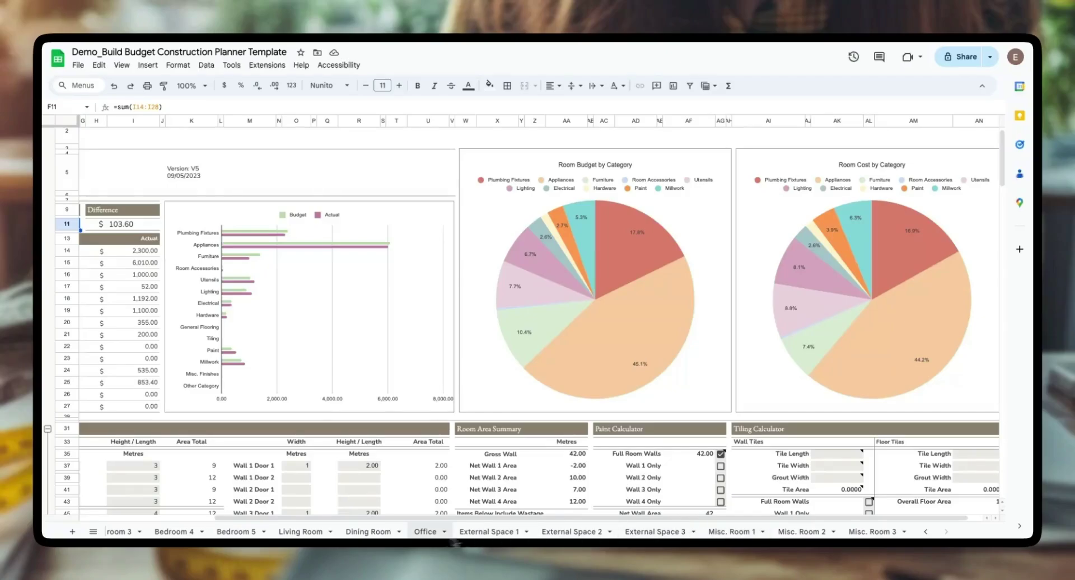
scroll(414, 534, "up", 5)
scroll(414, 535, "up", 5)
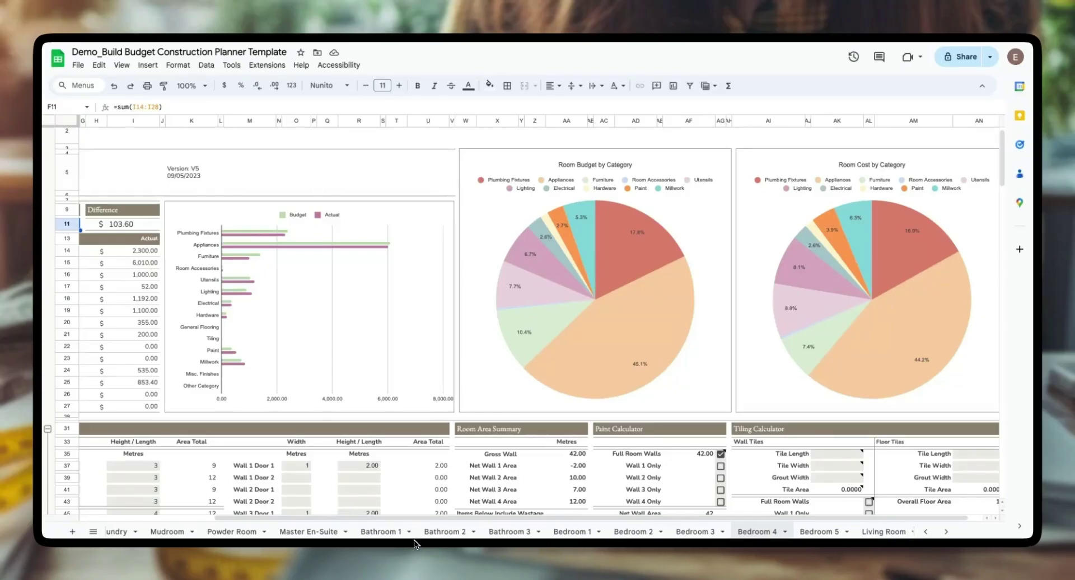
scroll(414, 534, "up", 8)
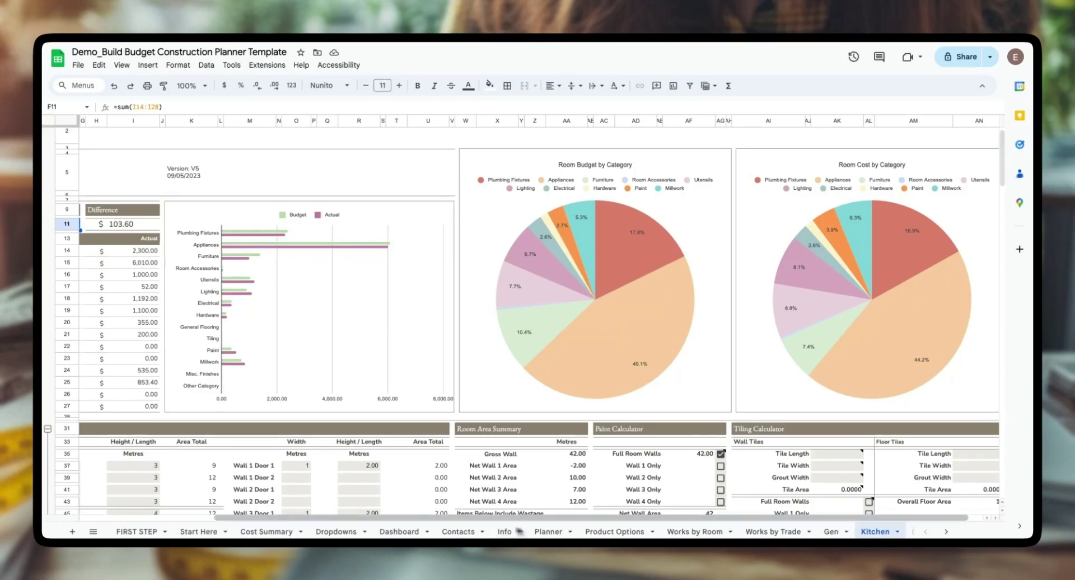
Step: Go to the Dashboard sheet and review the Room Summary showing Kitchen's budget versus actual
left_click(385, 532)
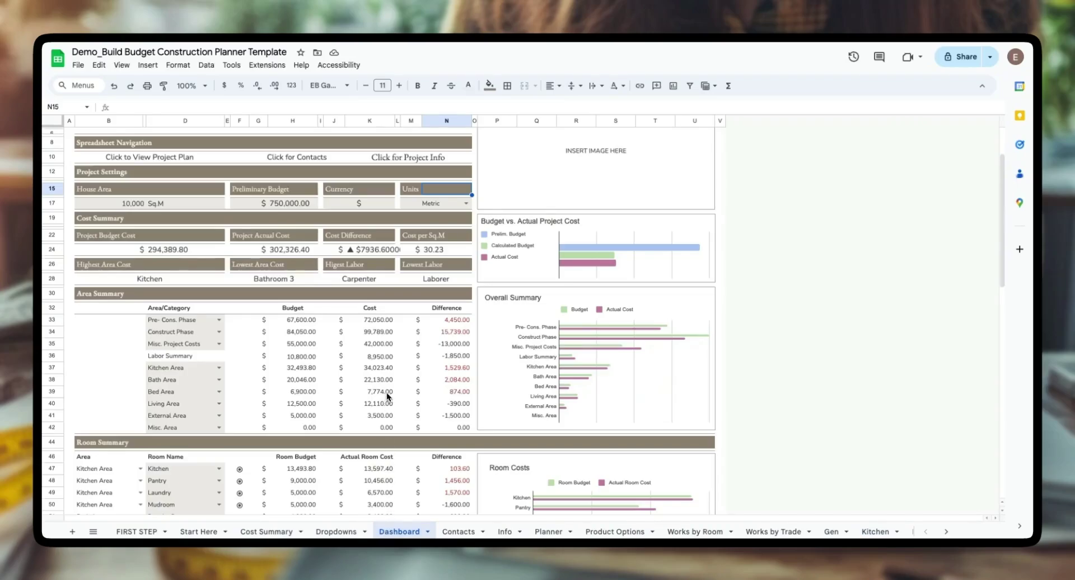
scroll(388, 393, "up", 3)
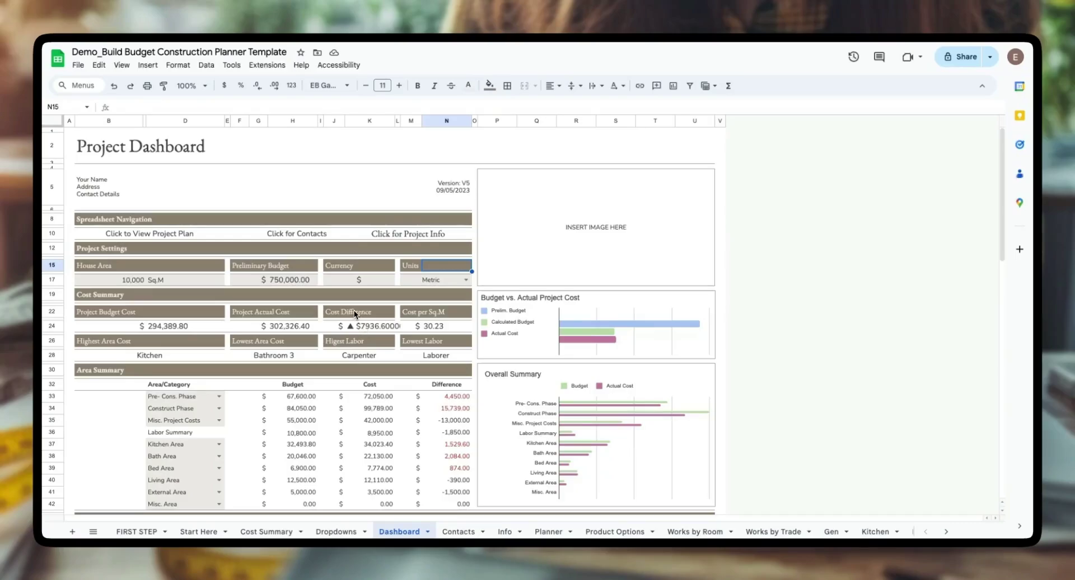
scroll(370, 362, "down", 5)
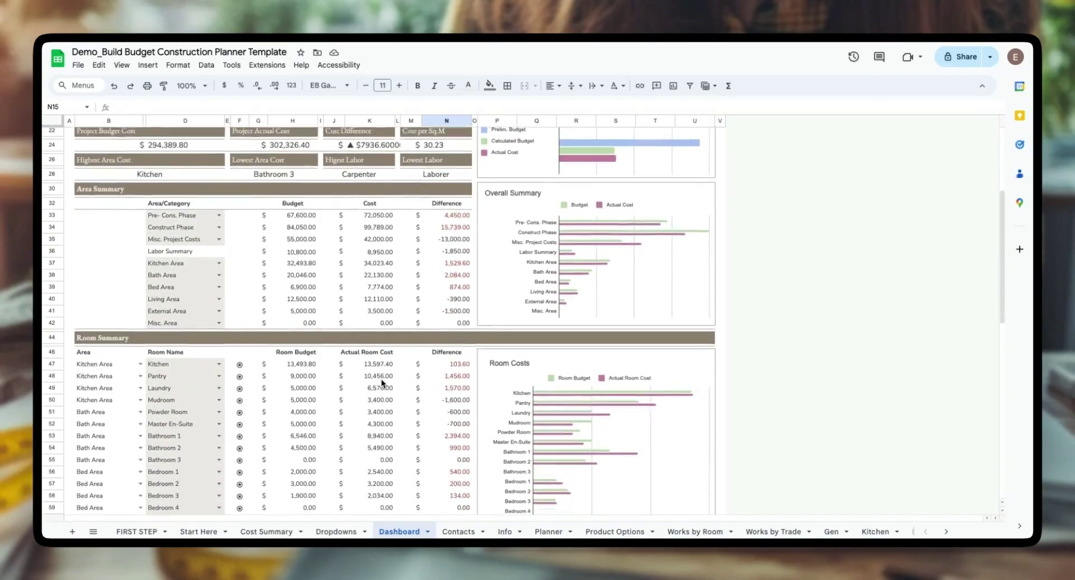